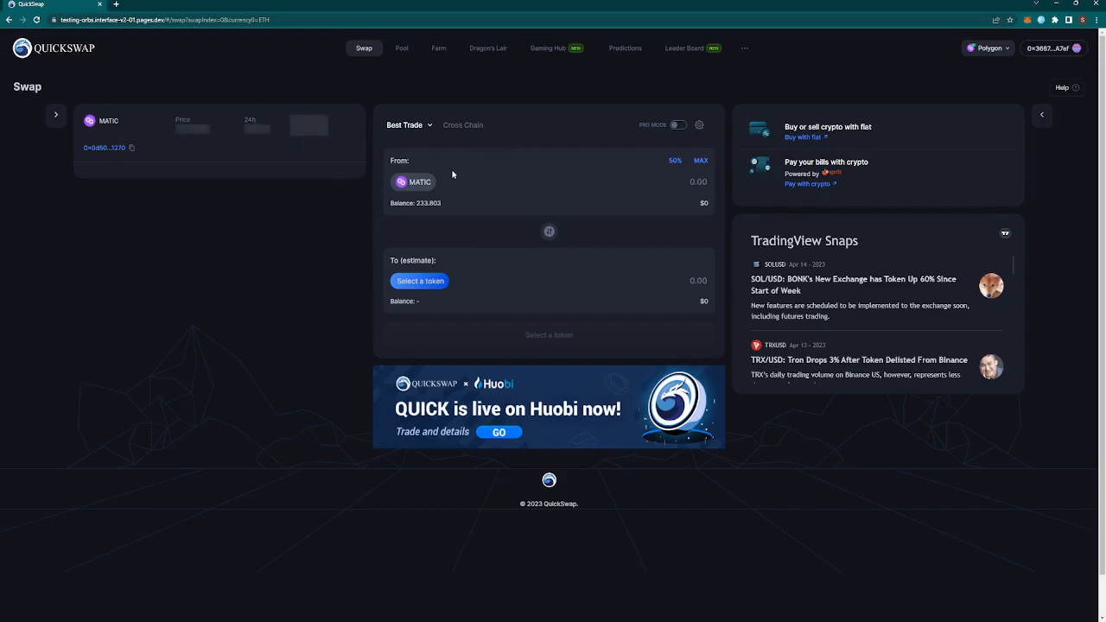
Choose WMATIC as the token to sell and QUICK(NEW) as the token to receive
click(421, 181)
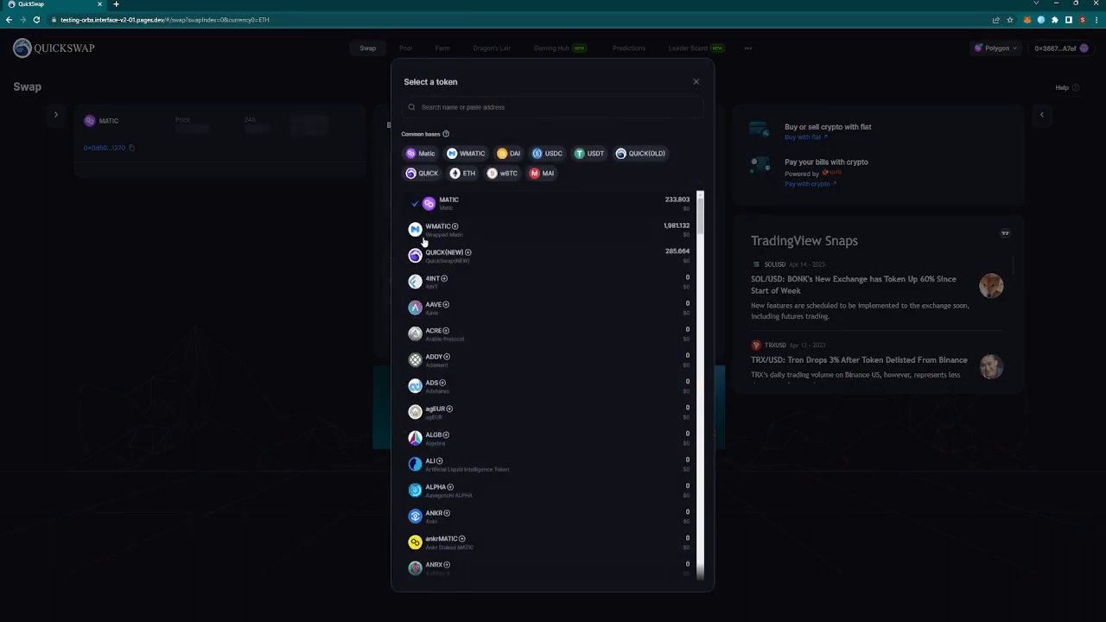
click(428, 239)
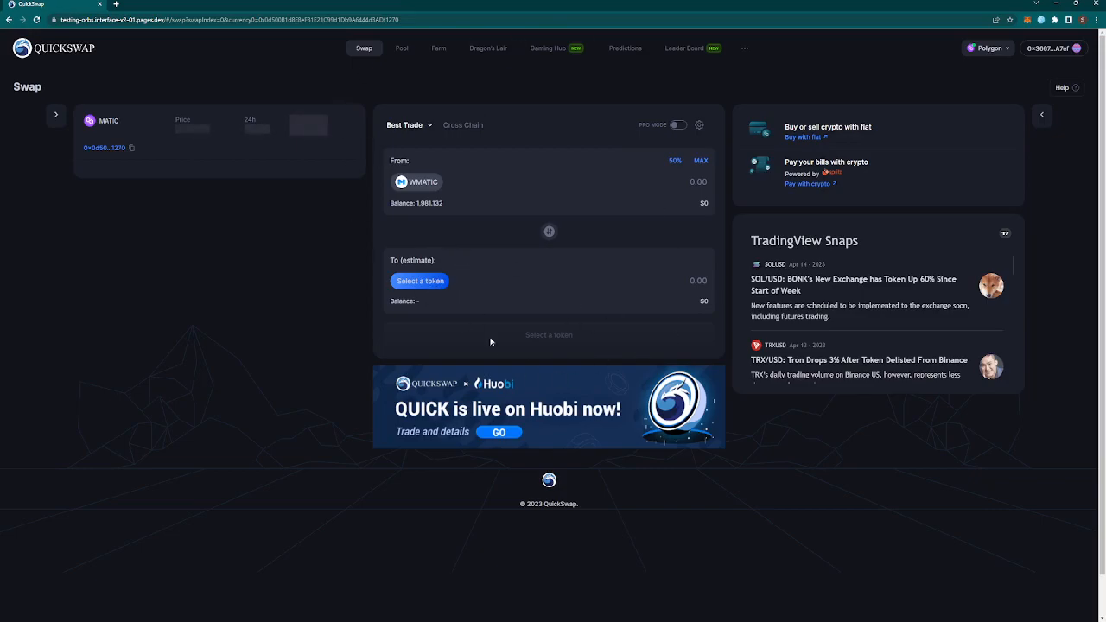
click(415, 281)
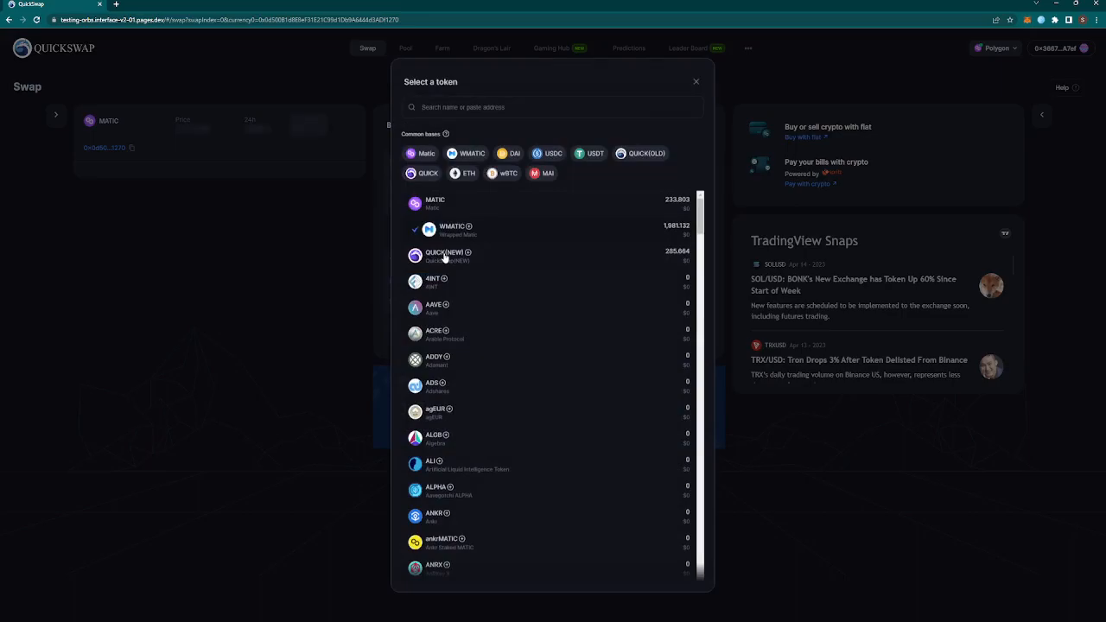
click(442, 258)
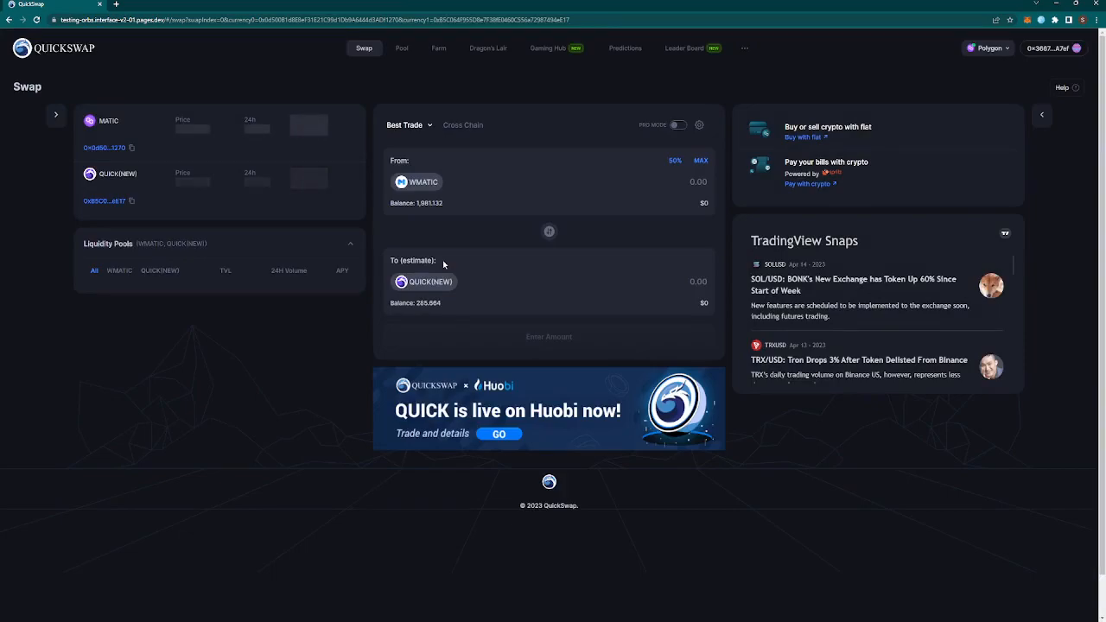
Enter the full WMATIC balance with MAX and review the price impact and dollar value
click(700, 161)
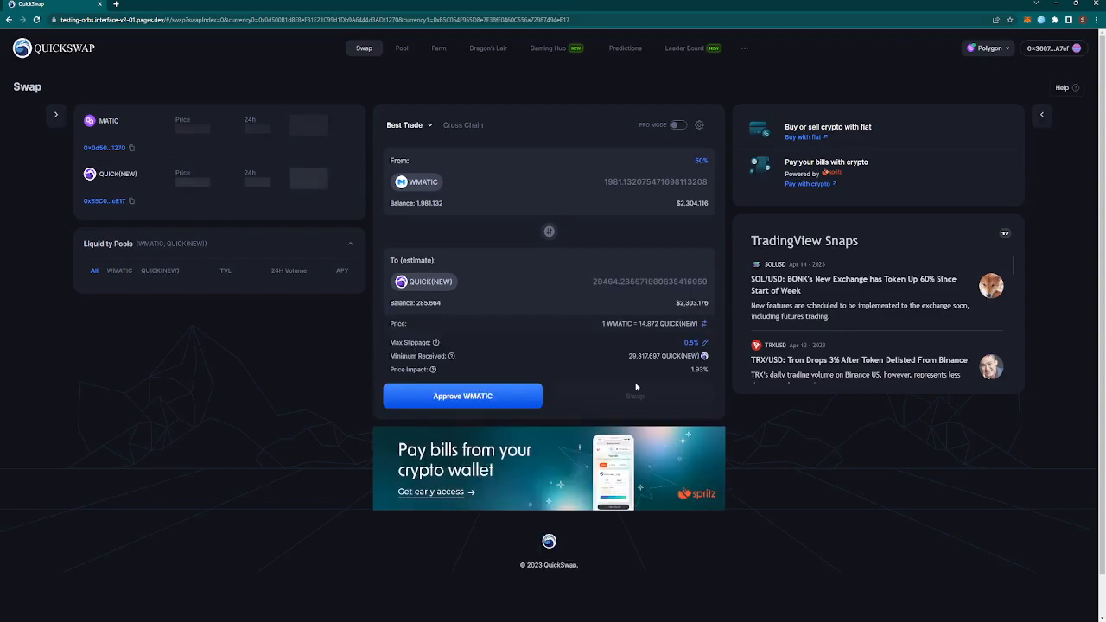
drag(380, 384, 716, 383)
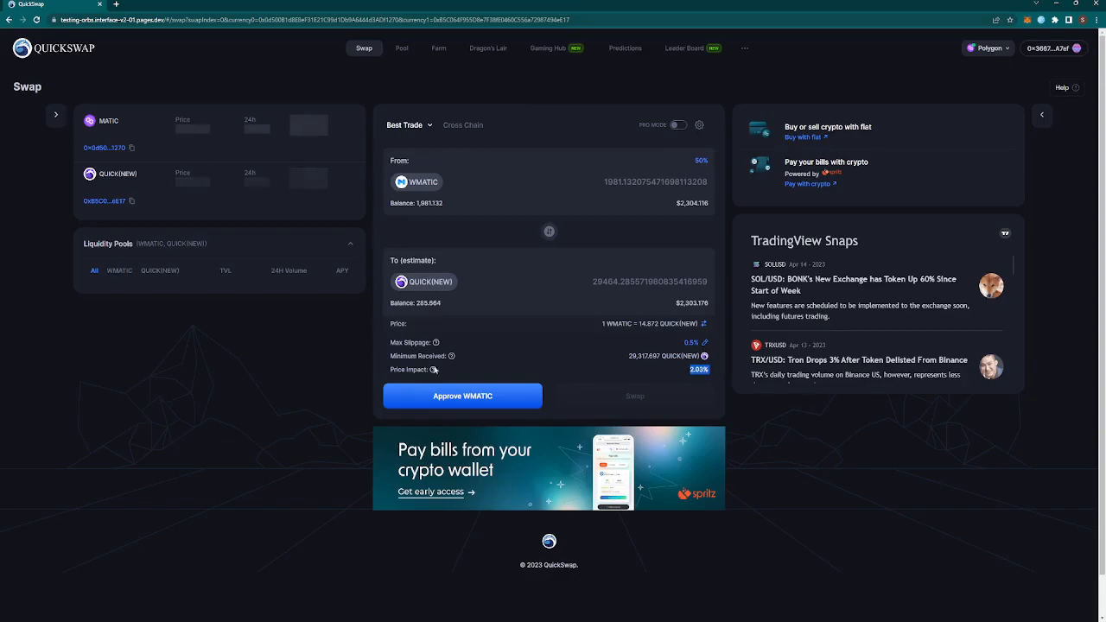
drag(717, 377, 401, 367)
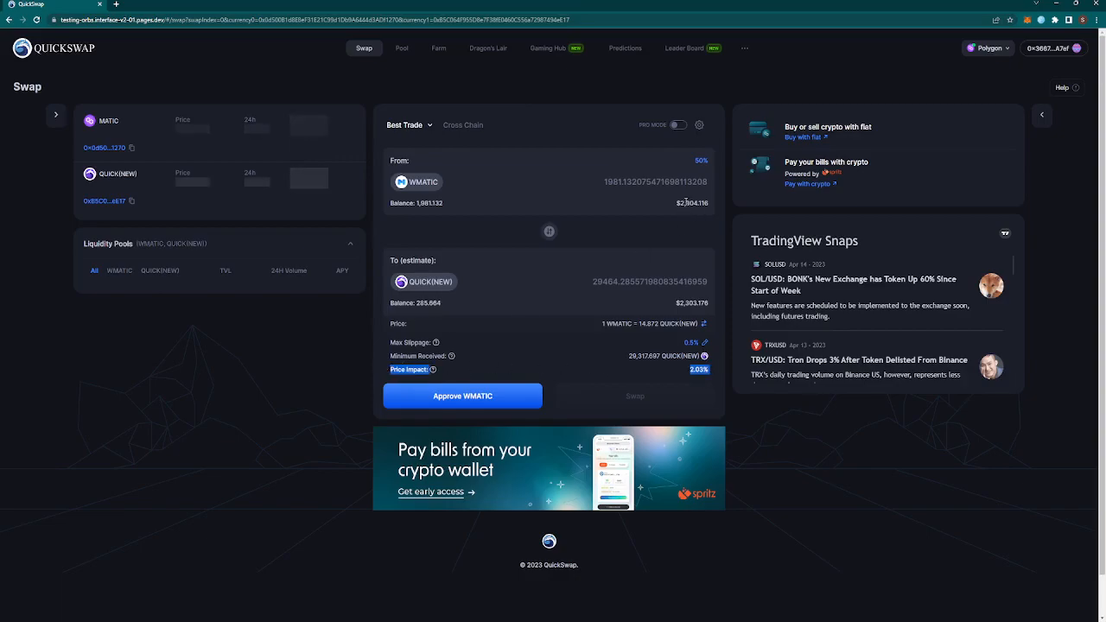
drag(677, 202, 708, 203)
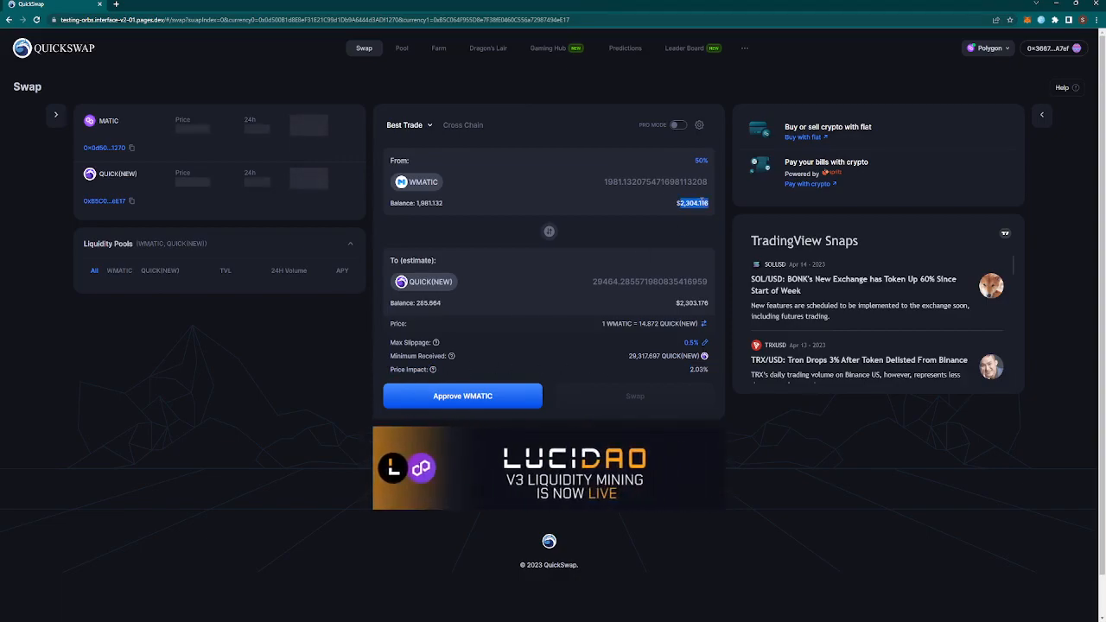
click(696, 216)
drag(711, 371, 403, 380)
click(524, 368)
Switch the receiving token to AVAX, review the 6.19% price impact, and start replacing the amount with 10000
click(443, 289)
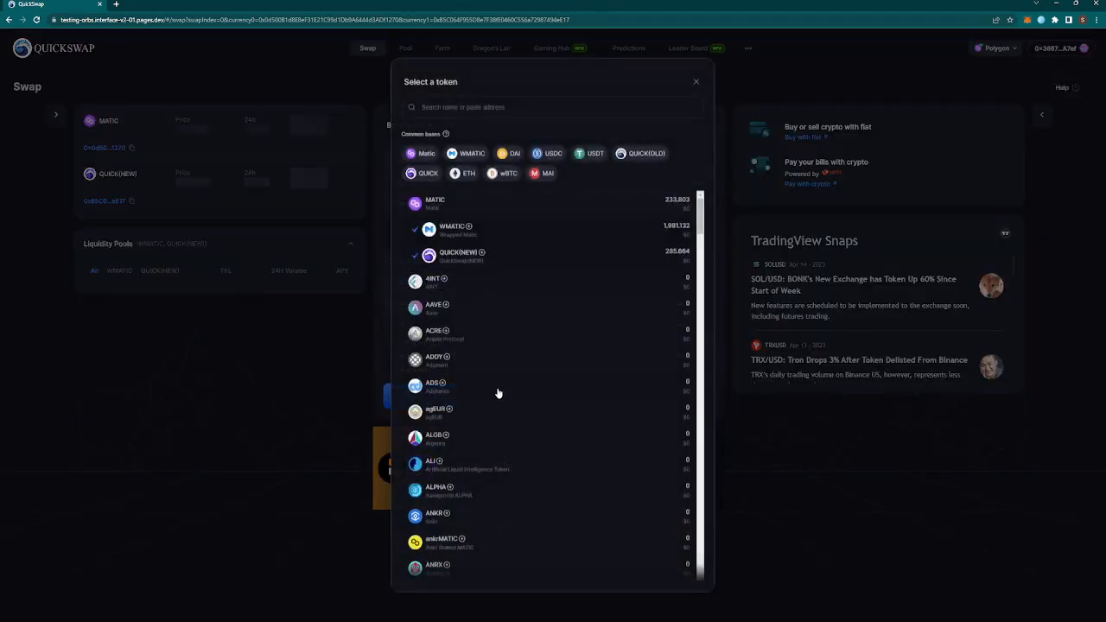
scroll(497, 393, down, 2)
scroll(497, 394, down, 3)
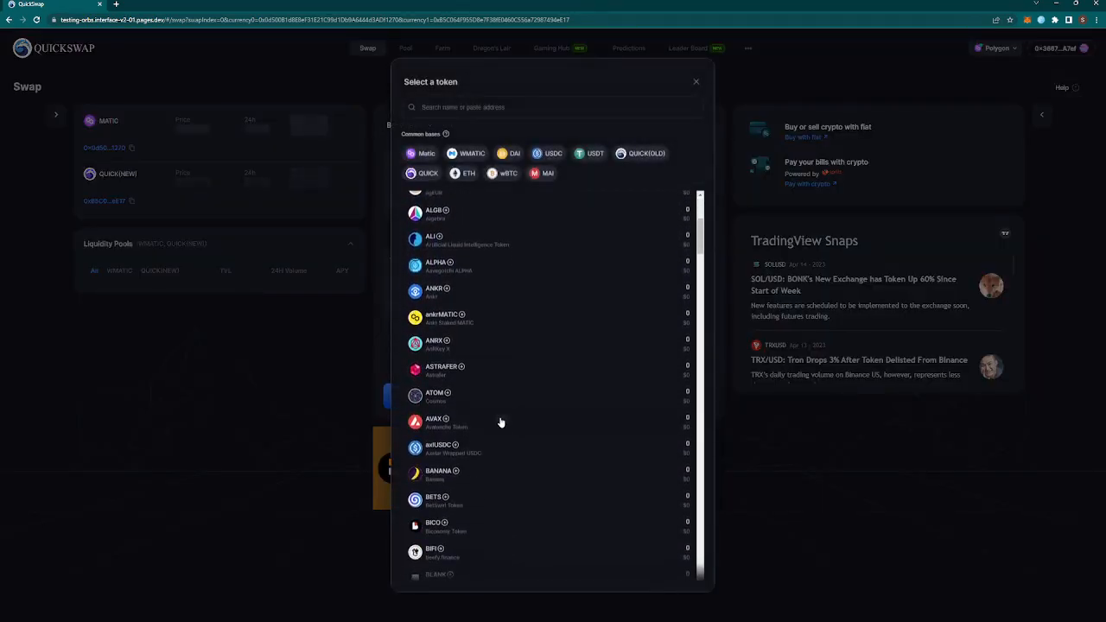
click(501, 423)
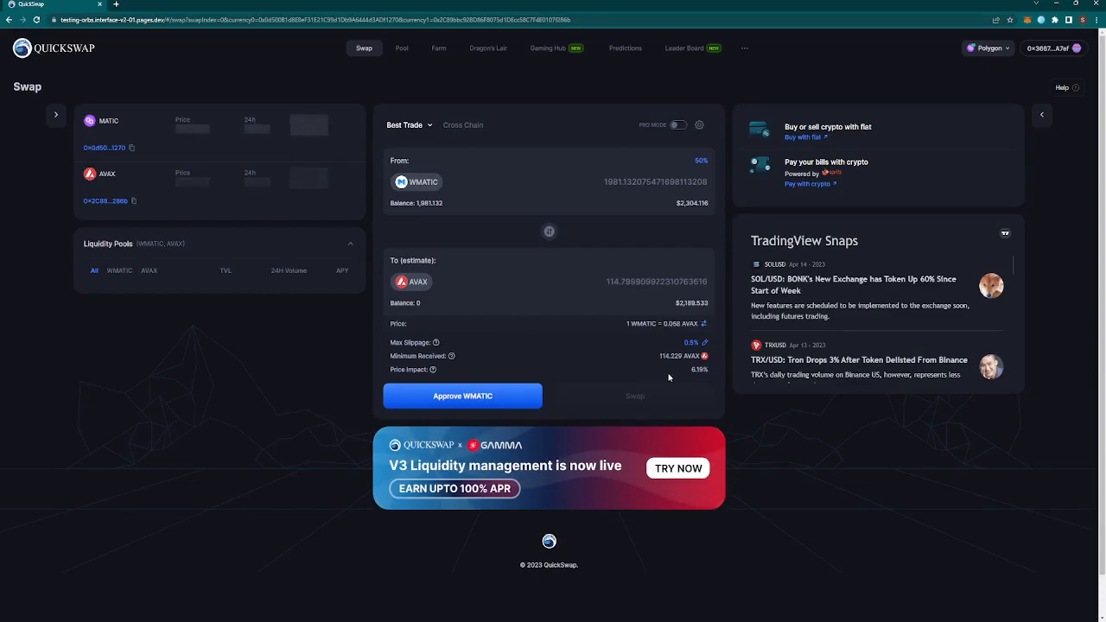
drag(665, 379, 714, 378)
click(714, 378)
drag(677, 203, 715, 203)
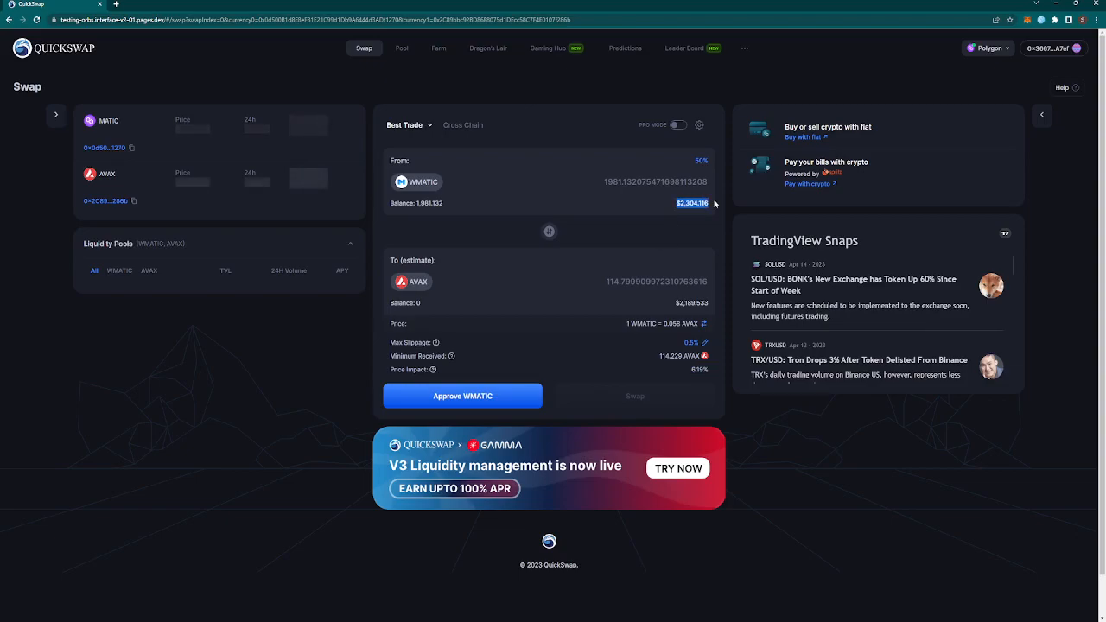
double_click(647, 182)
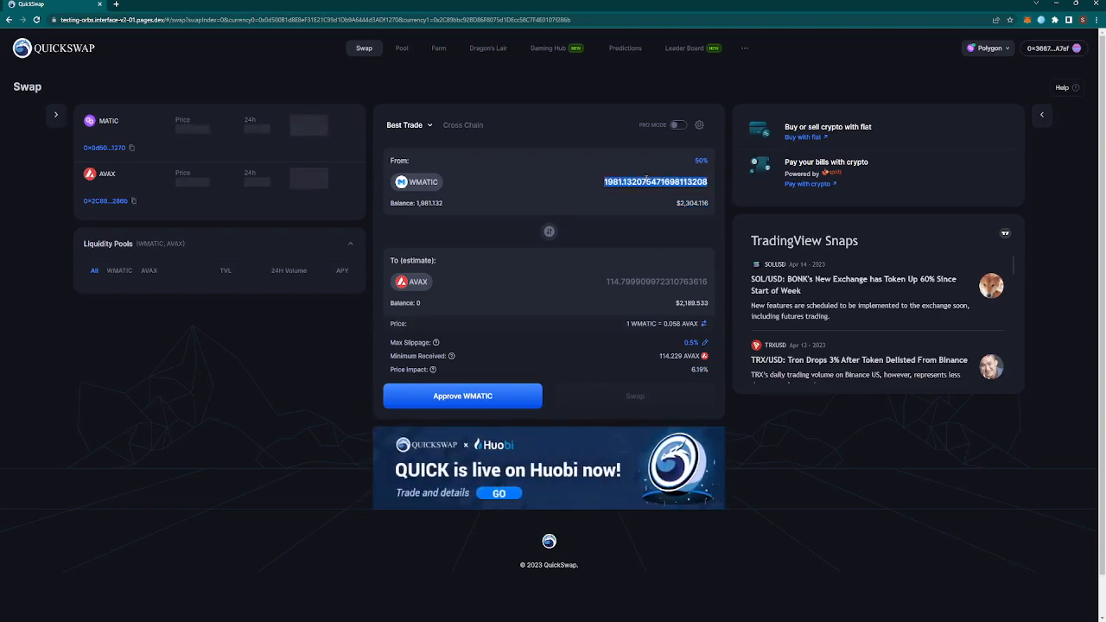
text(10000)
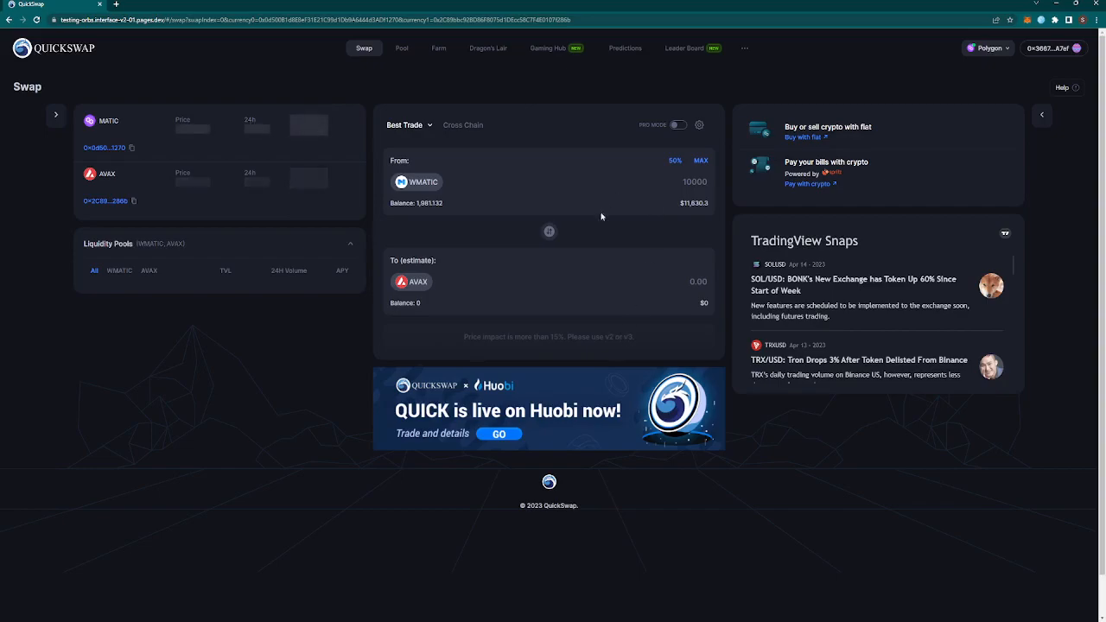
Keep the full WMATIC balance entered and change the trade type from Best Trade to Limit
click(410, 133)
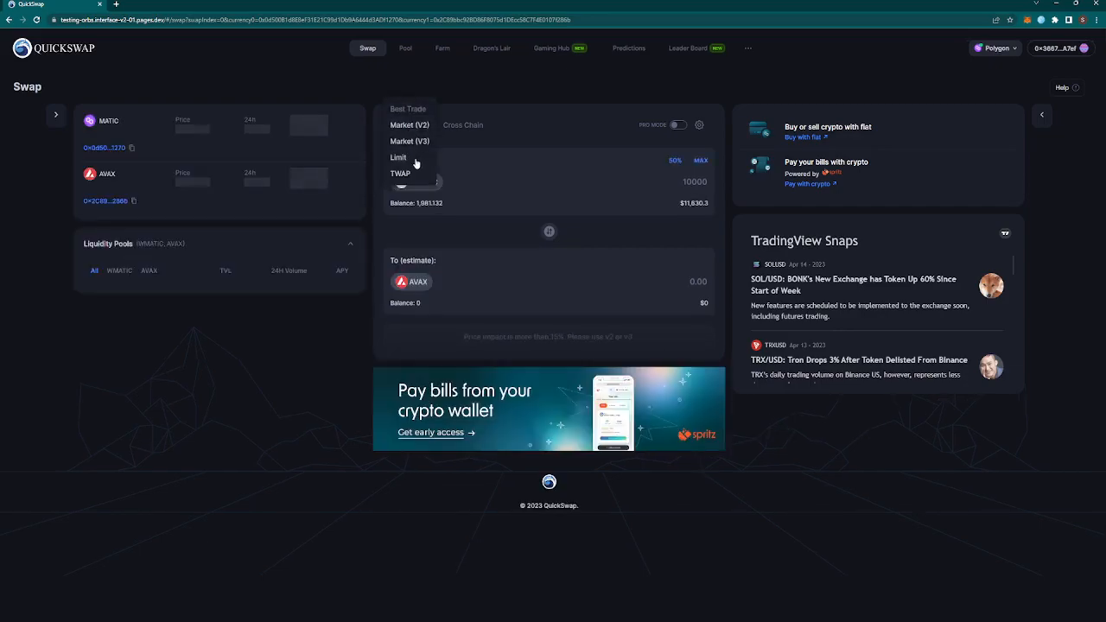
click(525, 151)
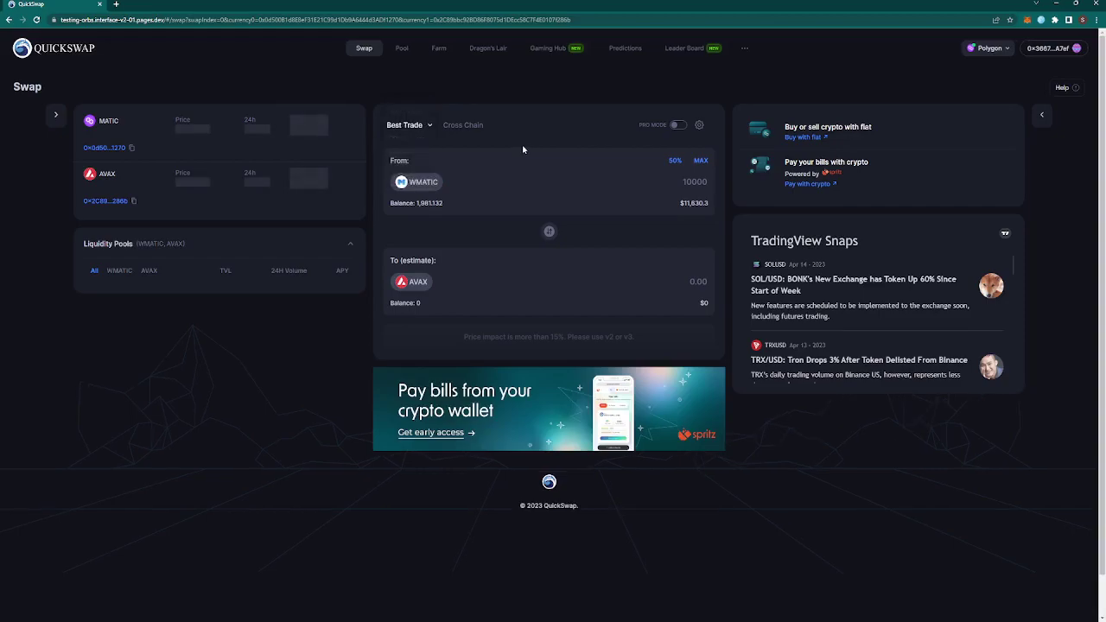
click(700, 161)
click(418, 127)
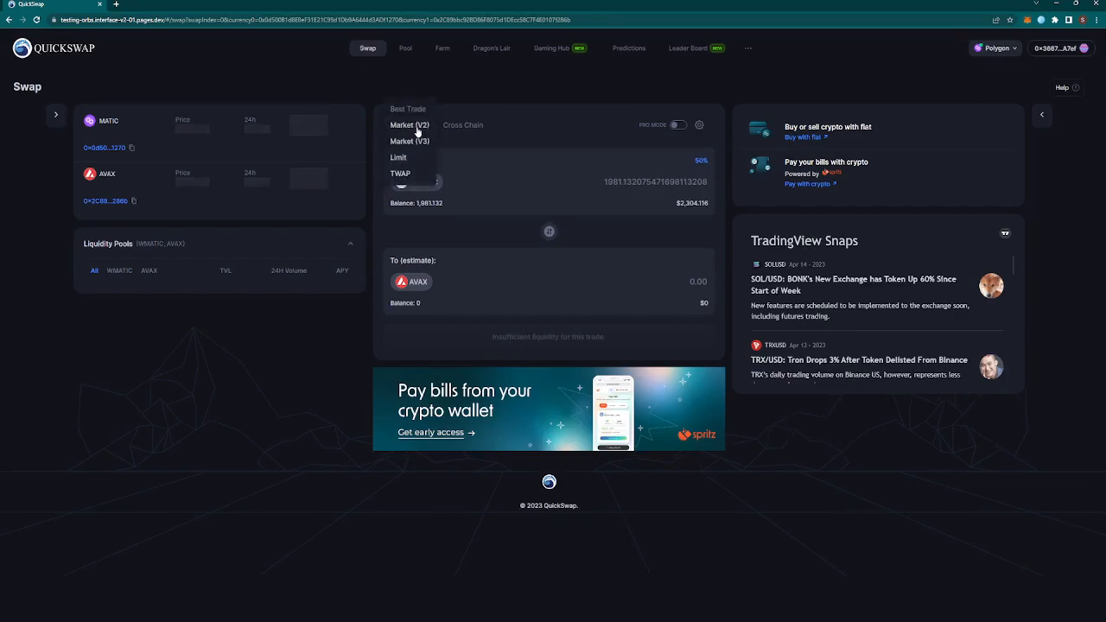
click(416, 160)
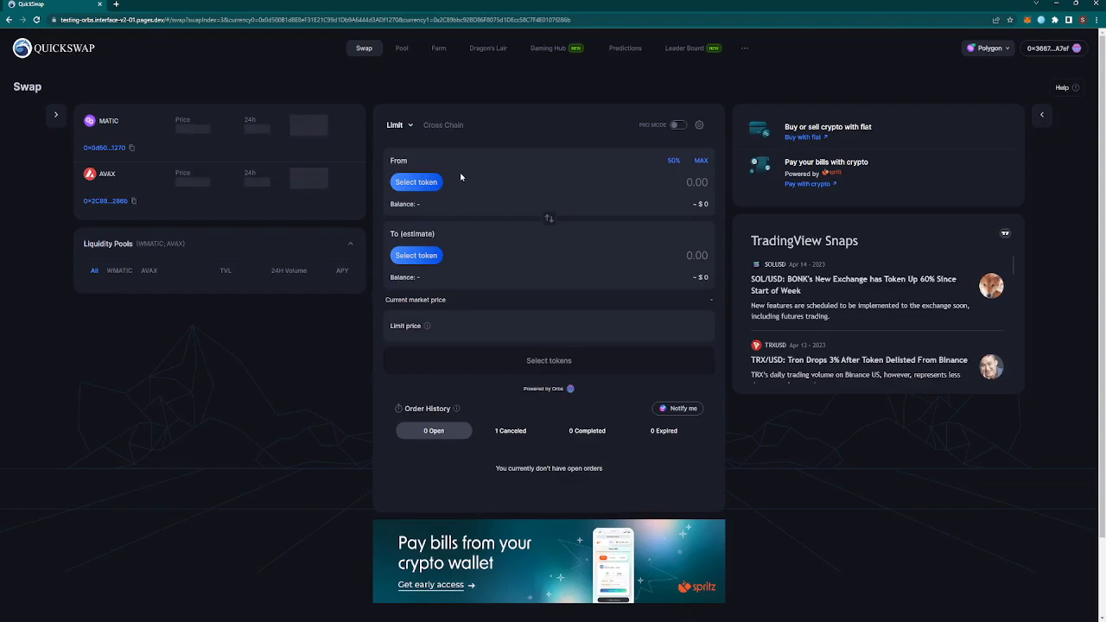
click(410, 128)
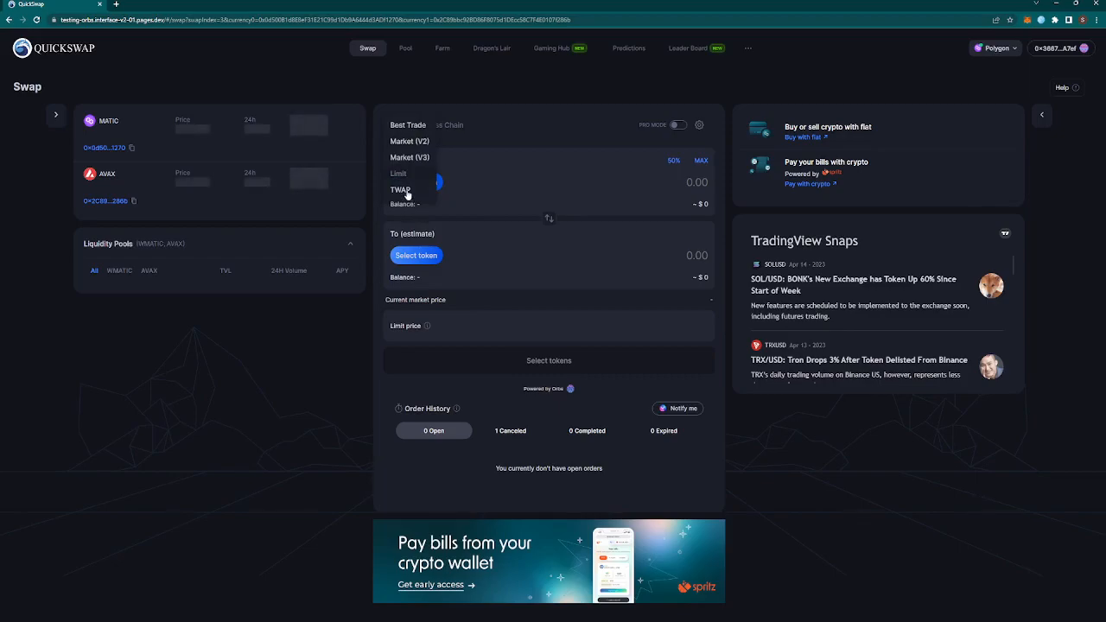
click(407, 192)
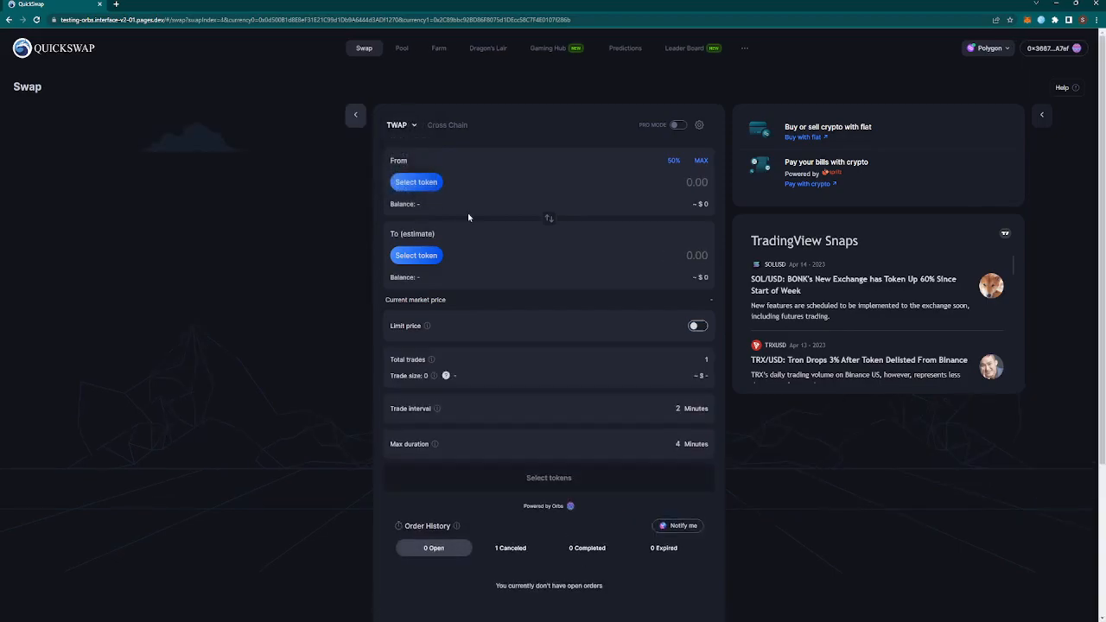
click(432, 184)
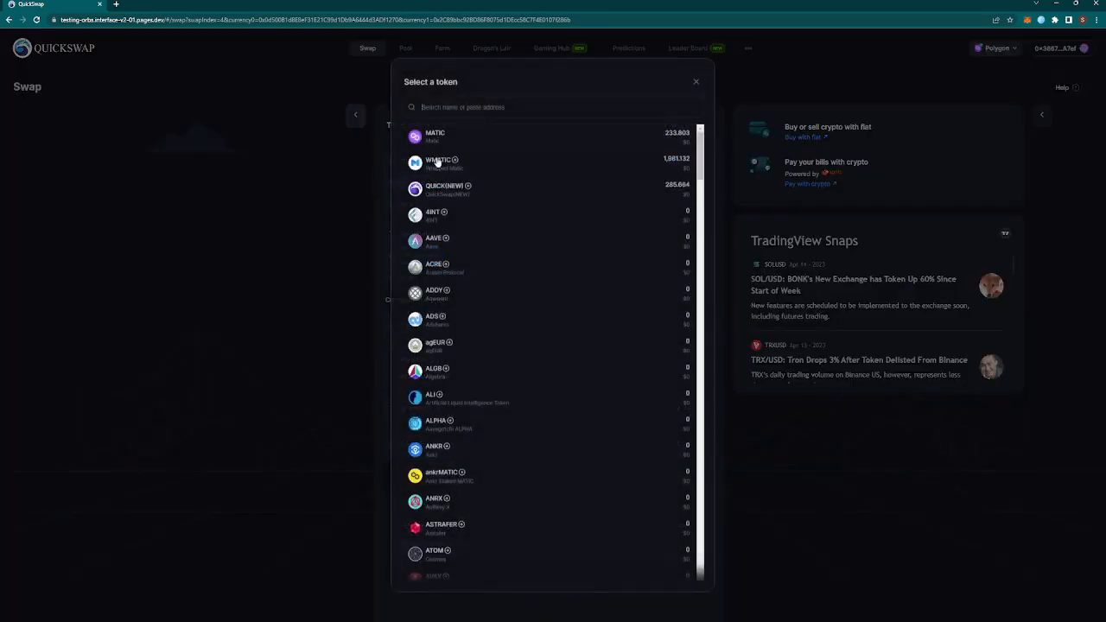
click(436, 162)
click(428, 252)
click(451, 197)
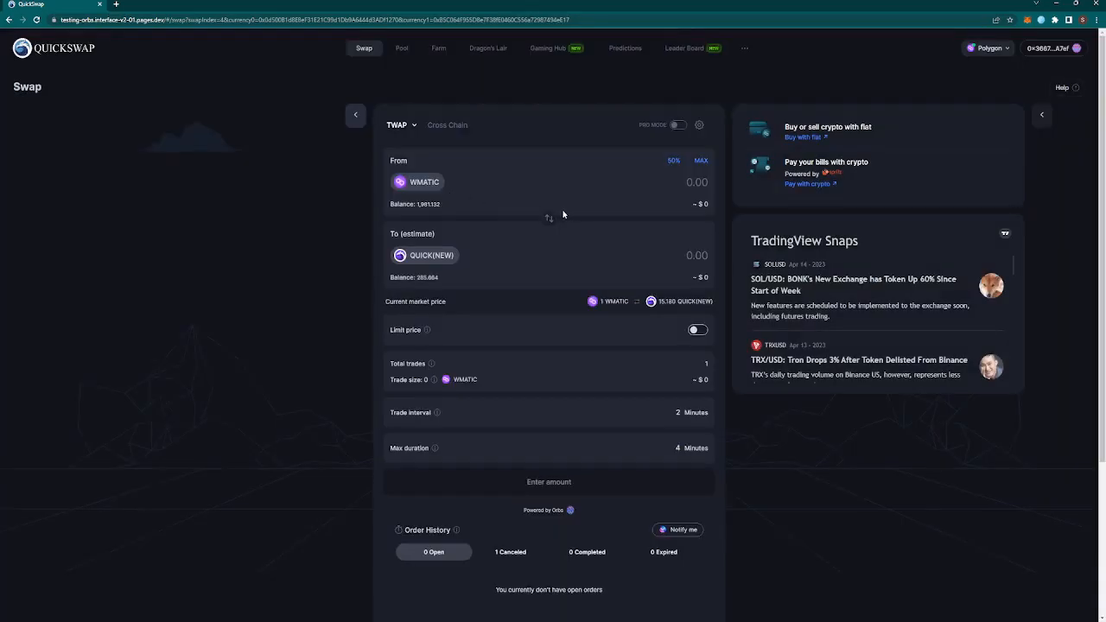
click(701, 161)
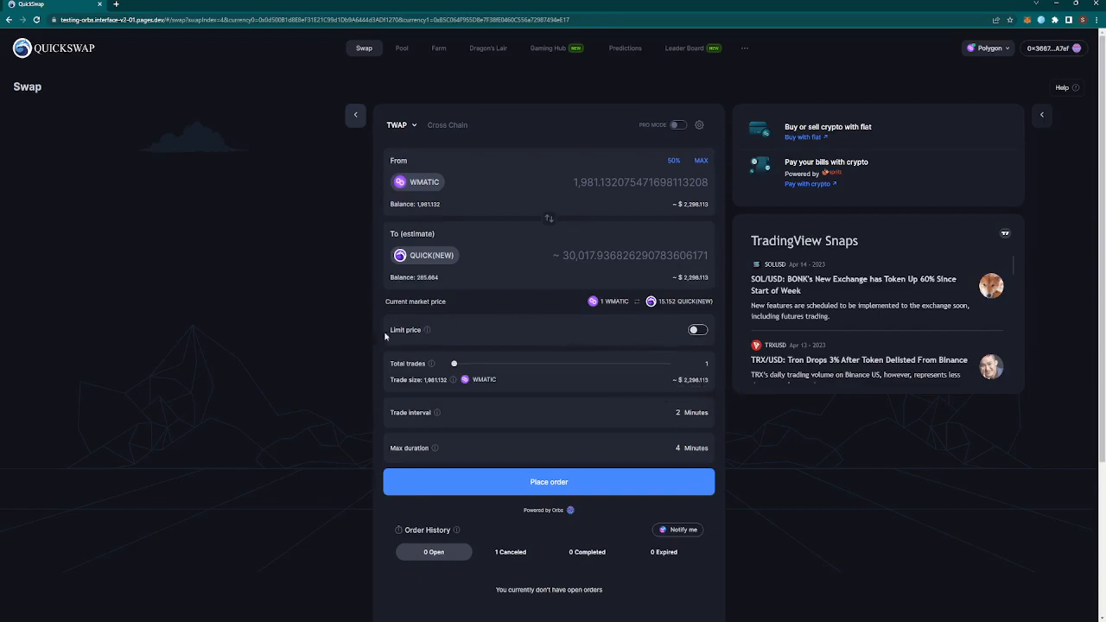
drag(388, 336, 666, 333)
click(667, 337)
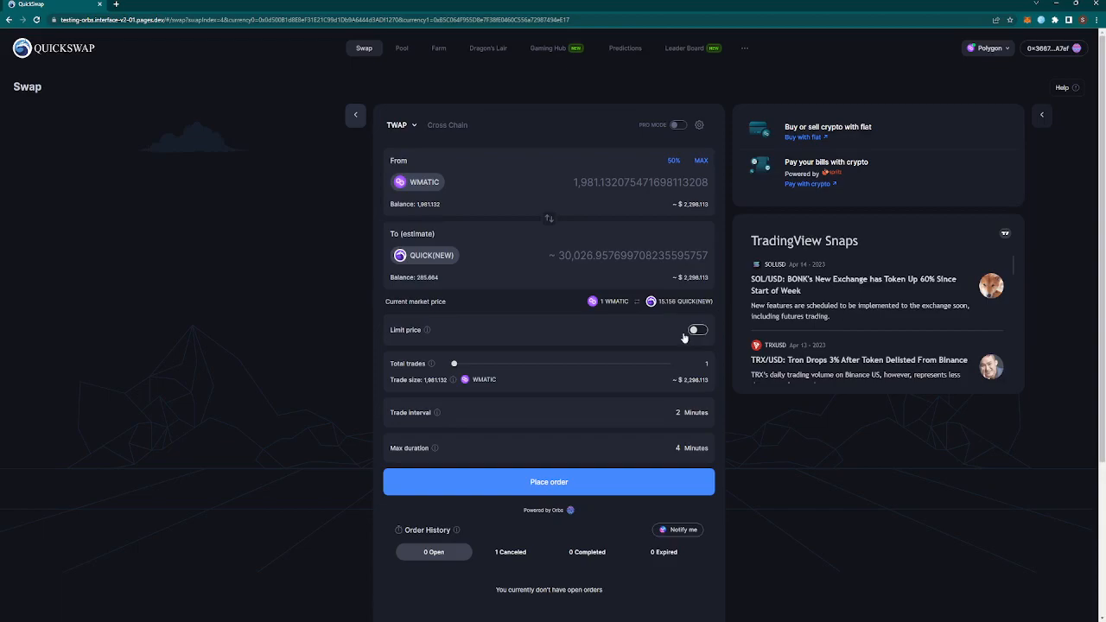
click(693, 332)
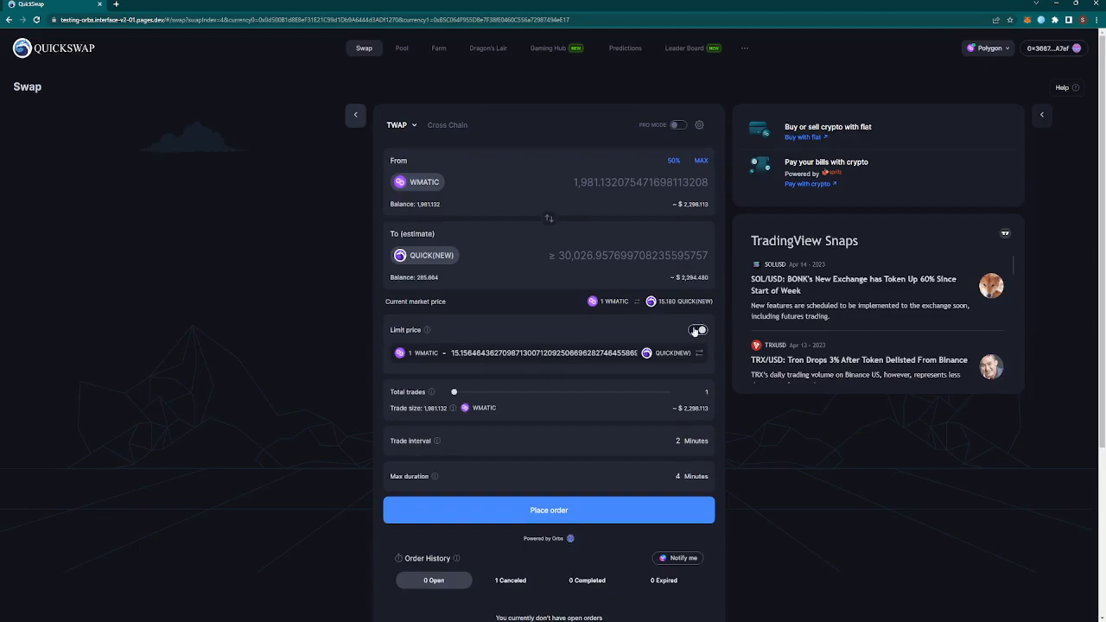
click(697, 331)
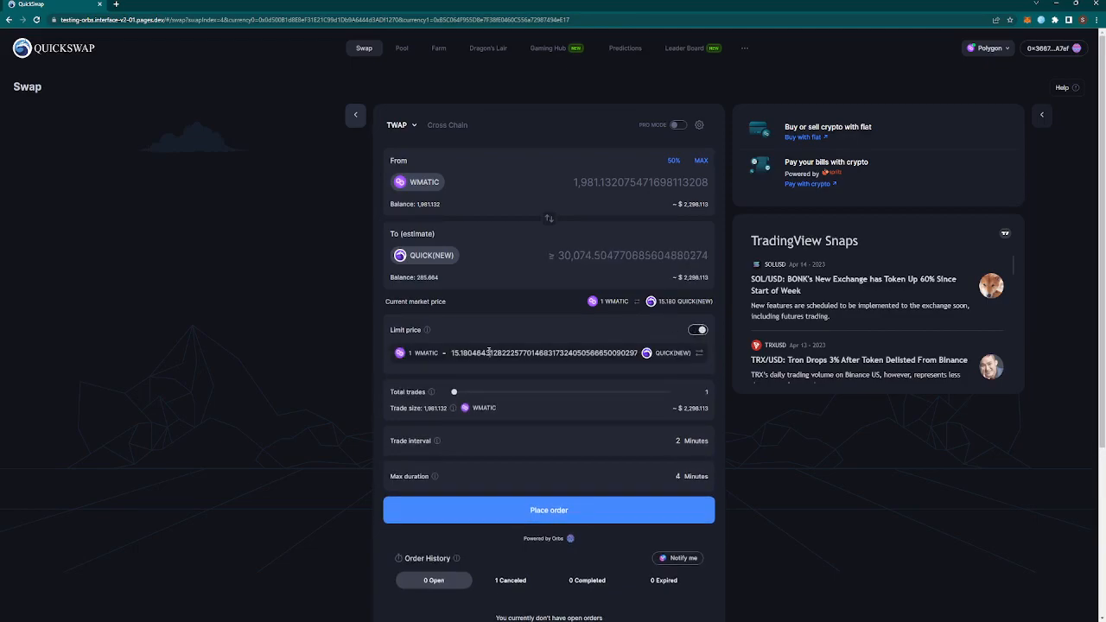
double_click(519, 353)
click(513, 353)
double_click(513, 353)
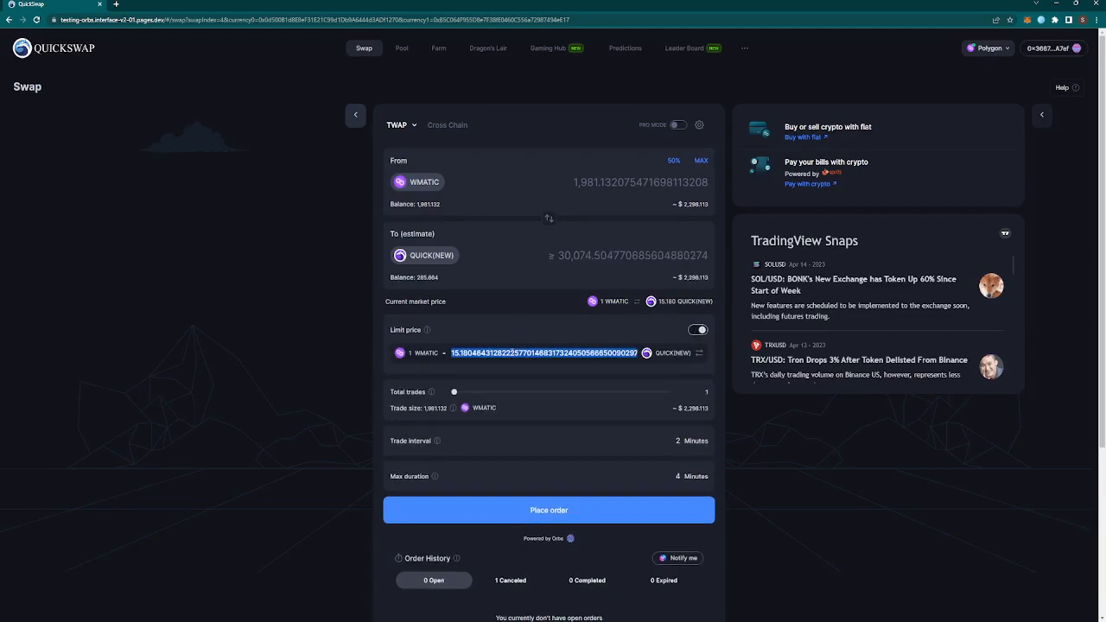
text(20)
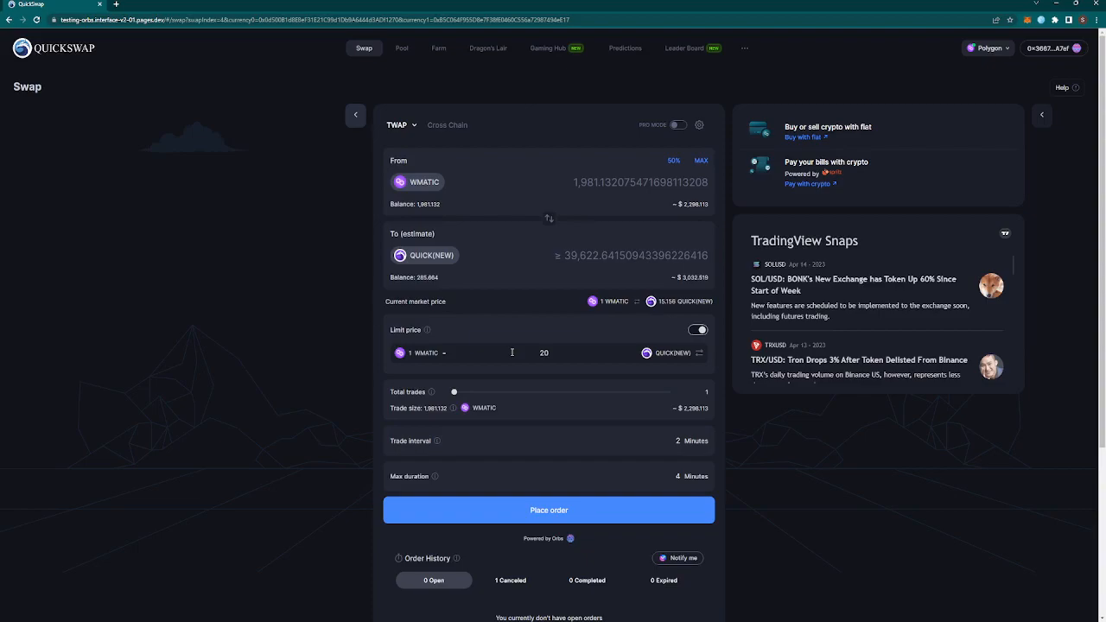
key(BackSpace)
key(BackSpace)
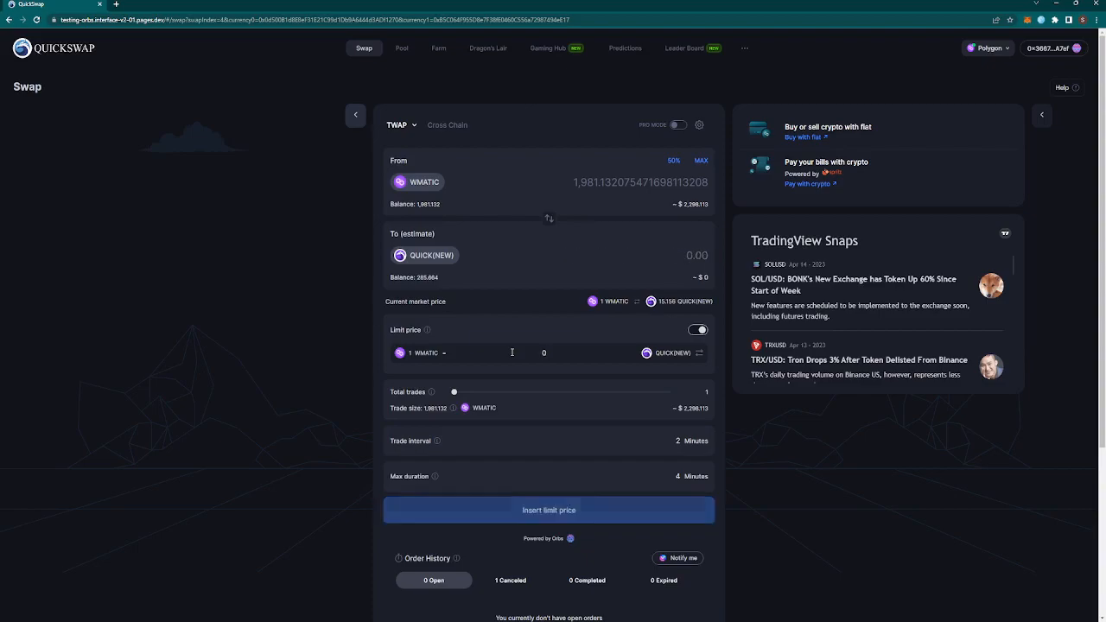
text(30)
key(BackSpace)
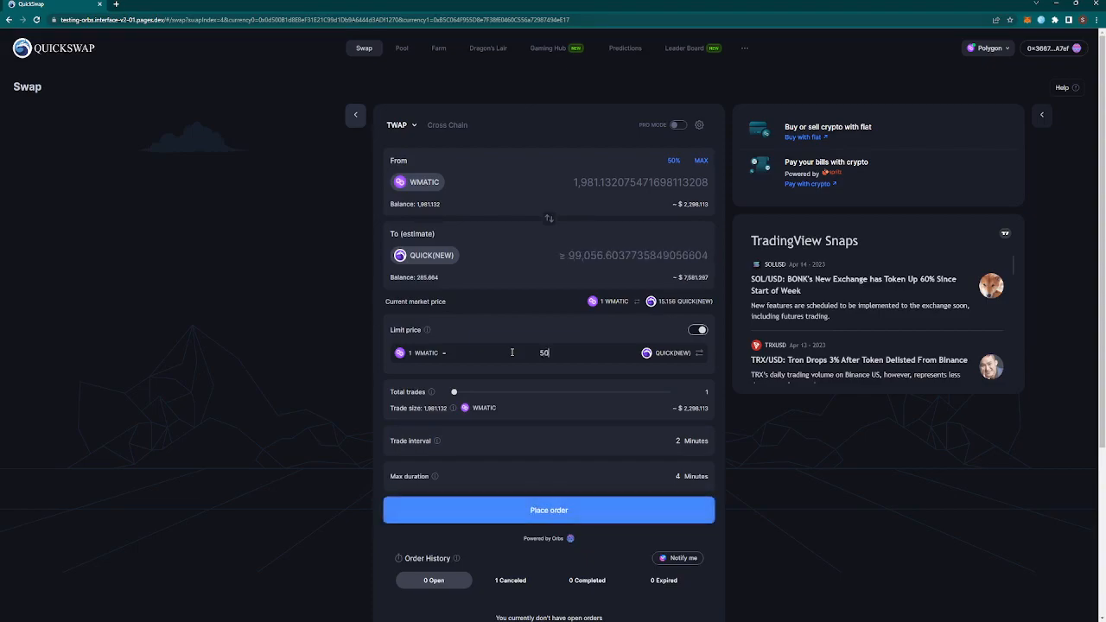
key(BackSpace)
text(40)
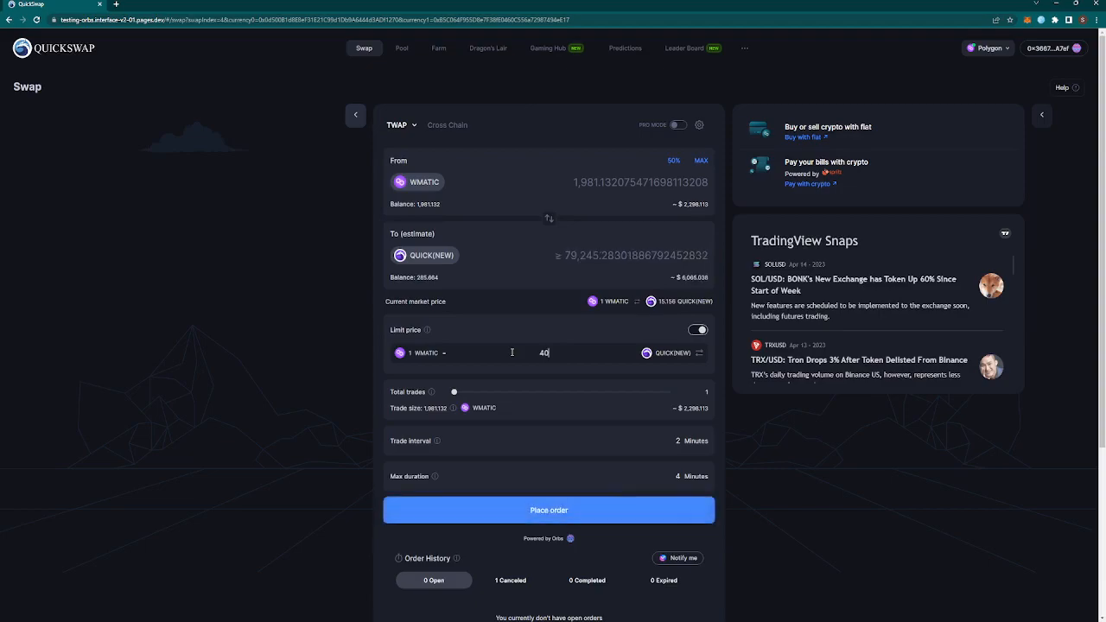
key(BackSpace)
key(BackSpace)
text(50)
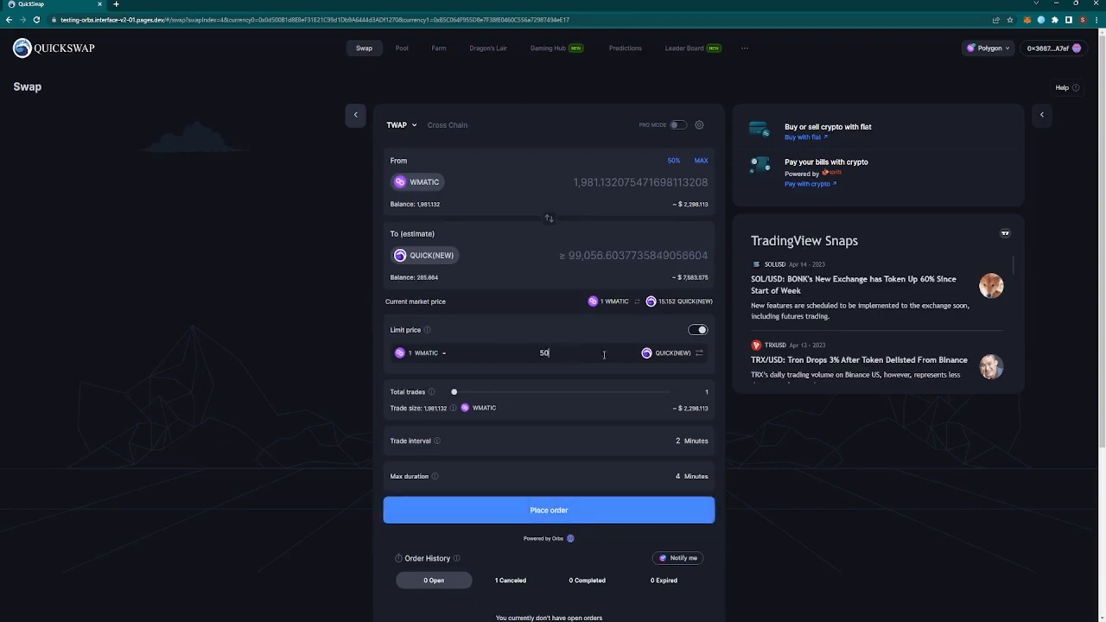
click(699, 354)
double_click(594, 352)
click(594, 353)
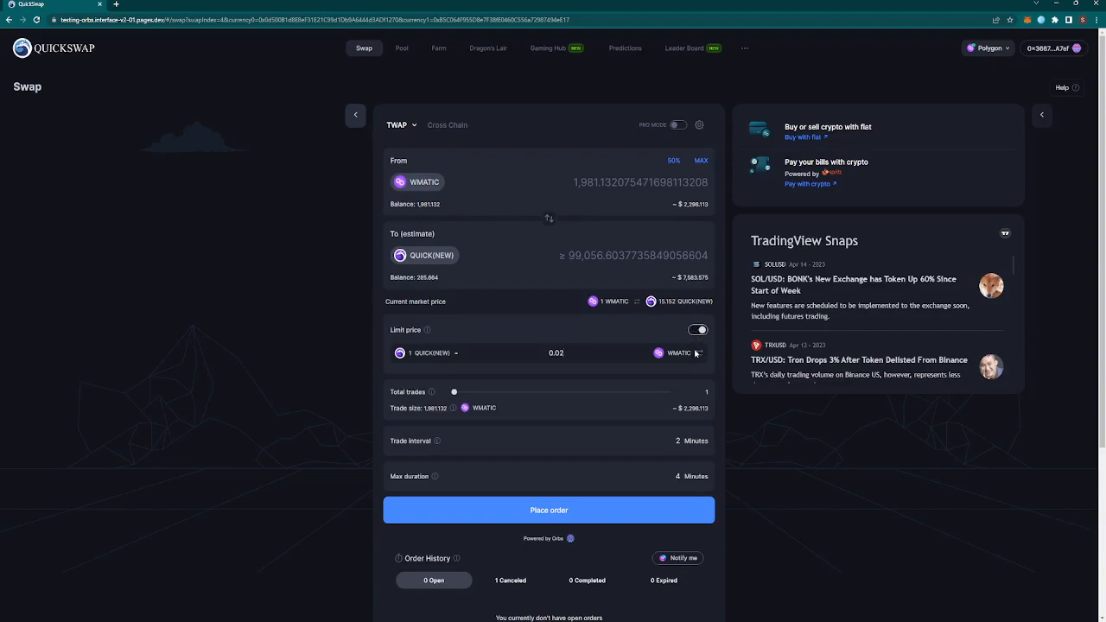
click(698, 353)
double_click(602, 351)
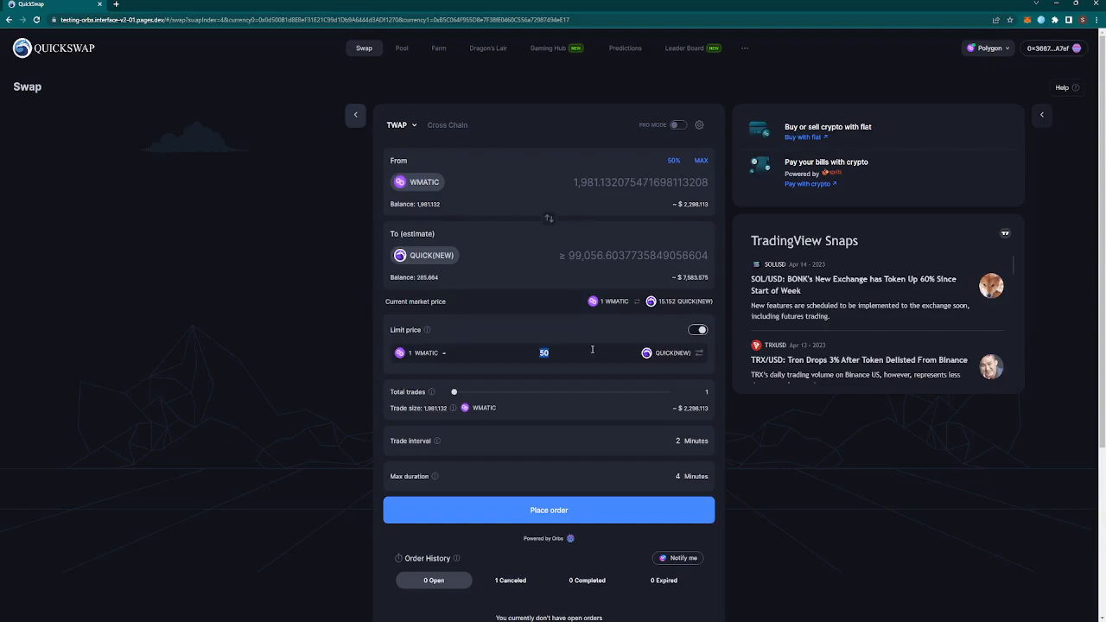
text(10)
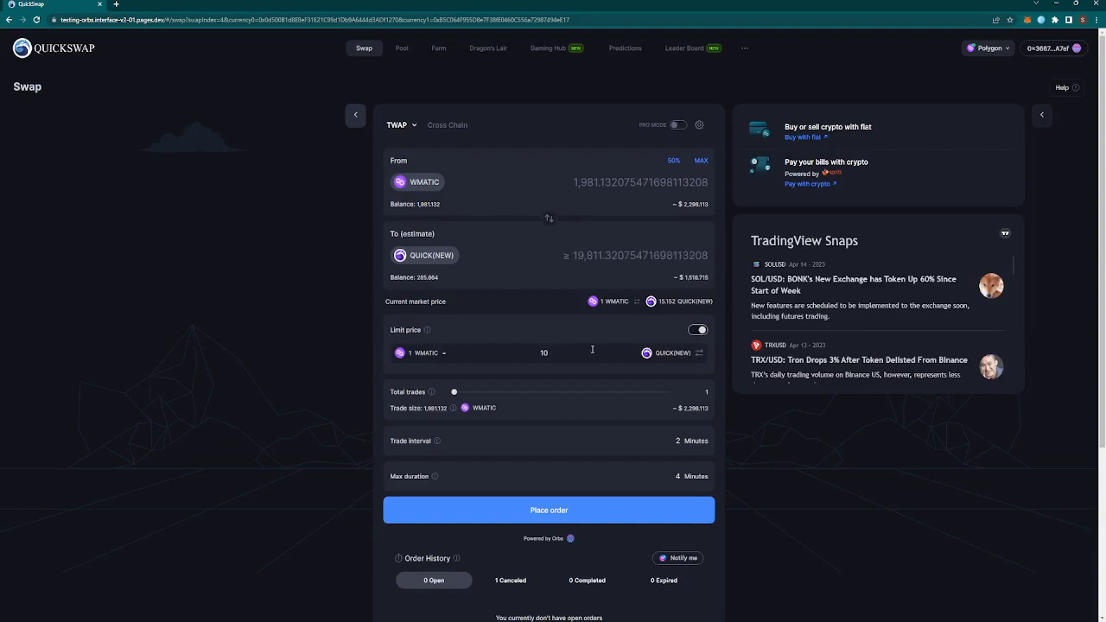
key(BackSpace)
text(5)
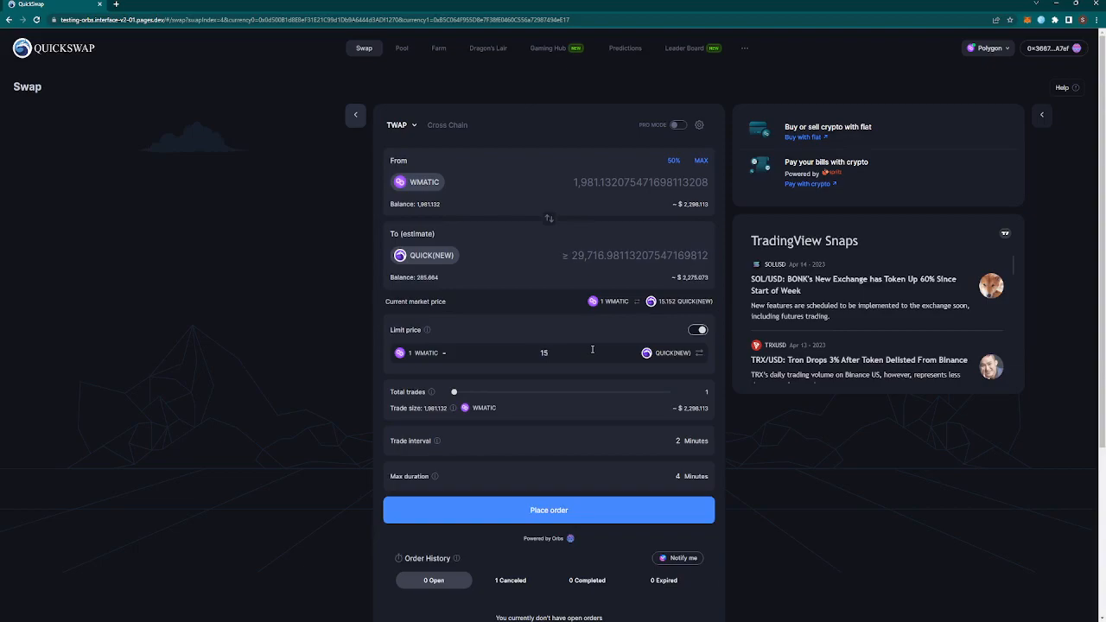
key(BackSpace)
text(0)
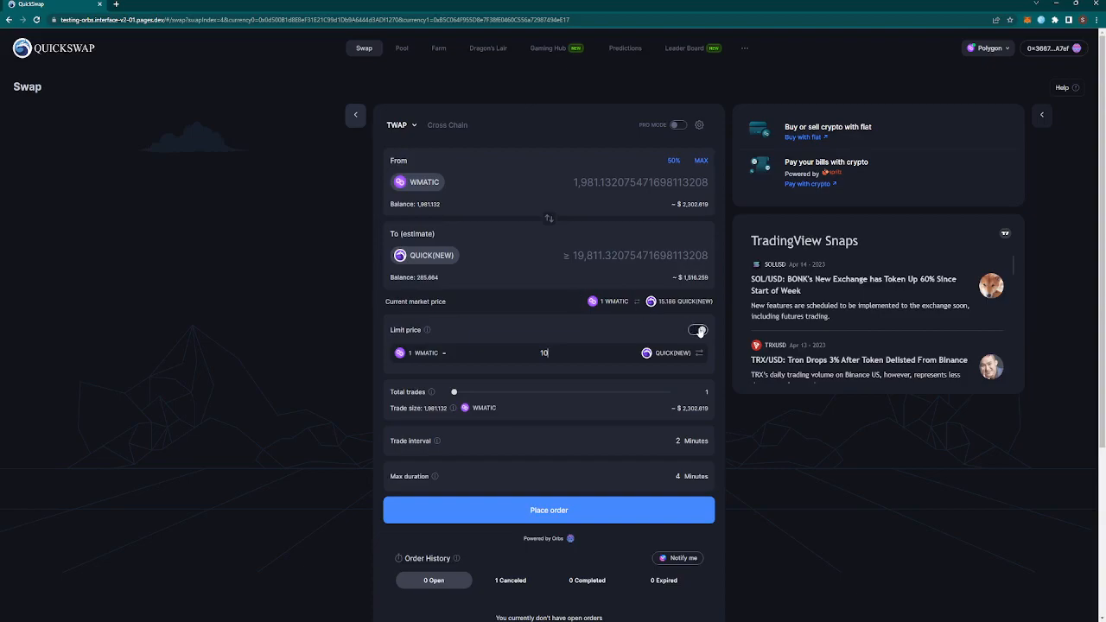
click(699, 331)
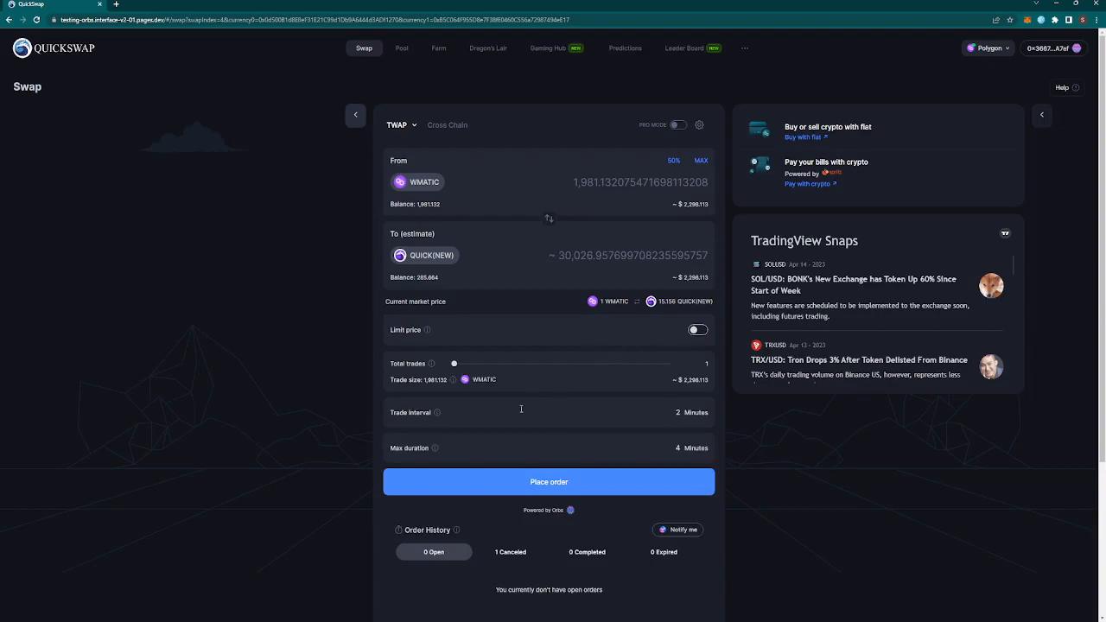
Adjust the Total trades slider, settling on 10 trades so each meets the 10 USD minimum
mouse_move(454, 391)
drag(455, 365, 502, 370)
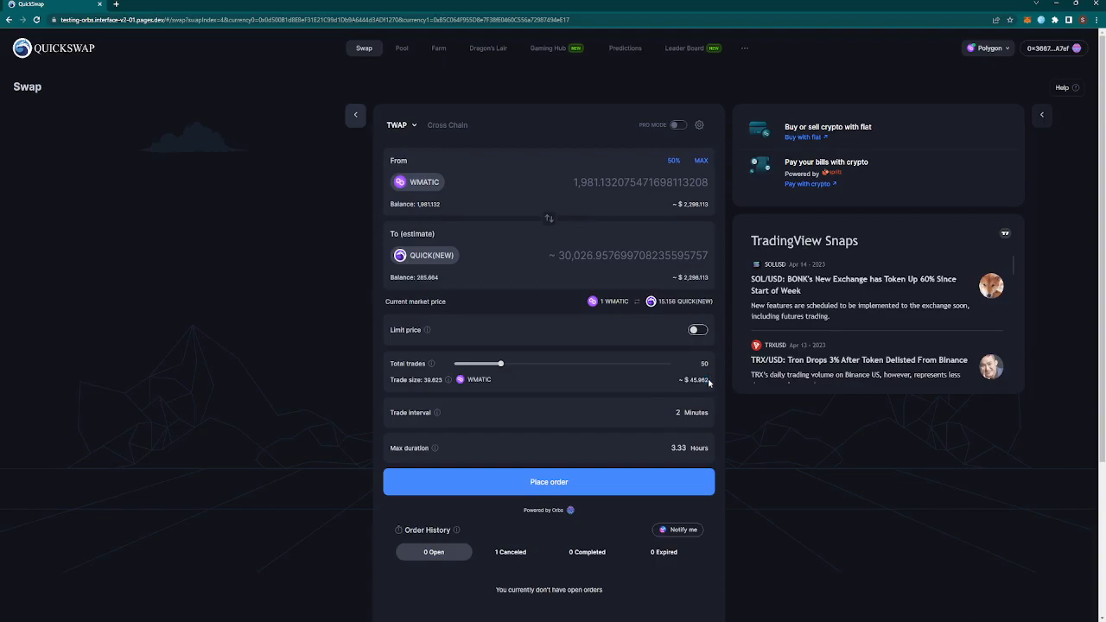
drag(678, 380, 722, 384)
drag(501, 364, 482, 366)
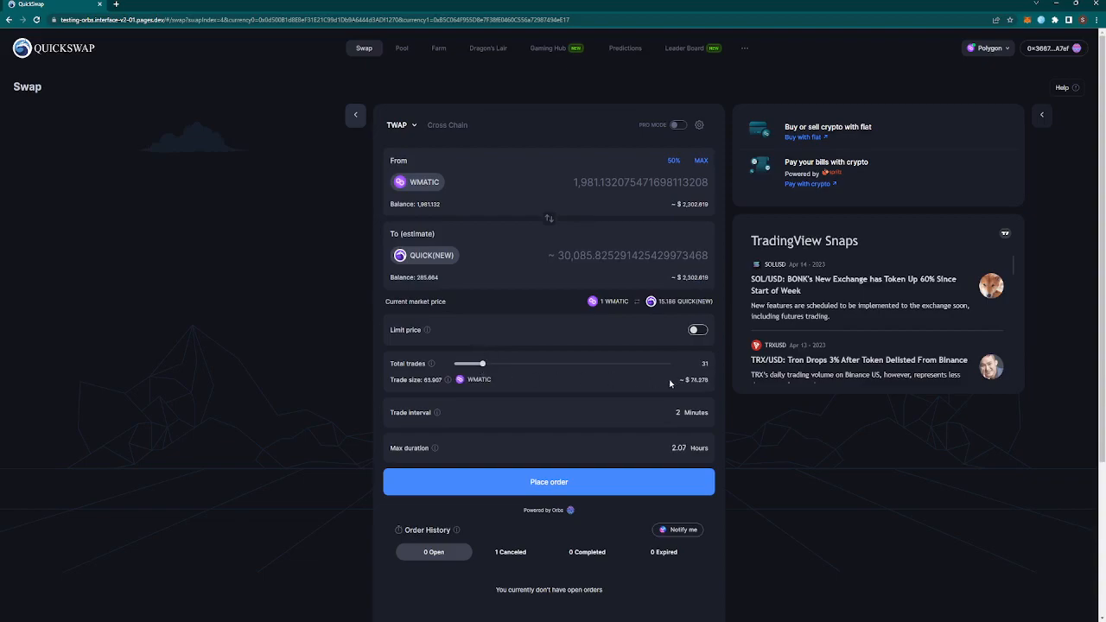
drag(671, 384, 519, 398)
drag(483, 364, 674, 369)
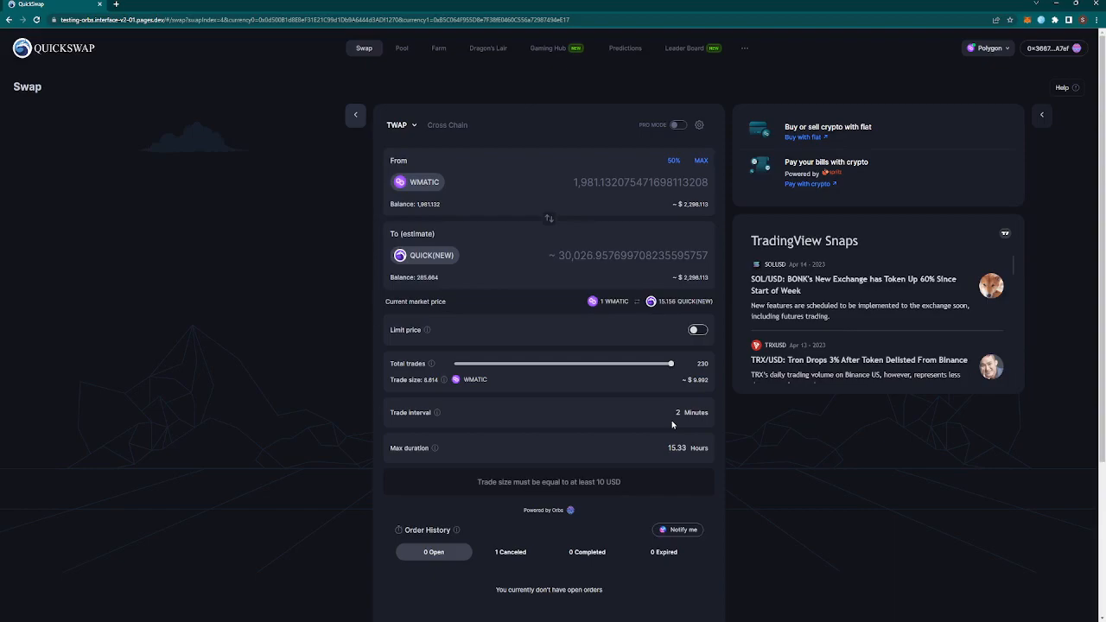
drag(670, 367, 464, 368)
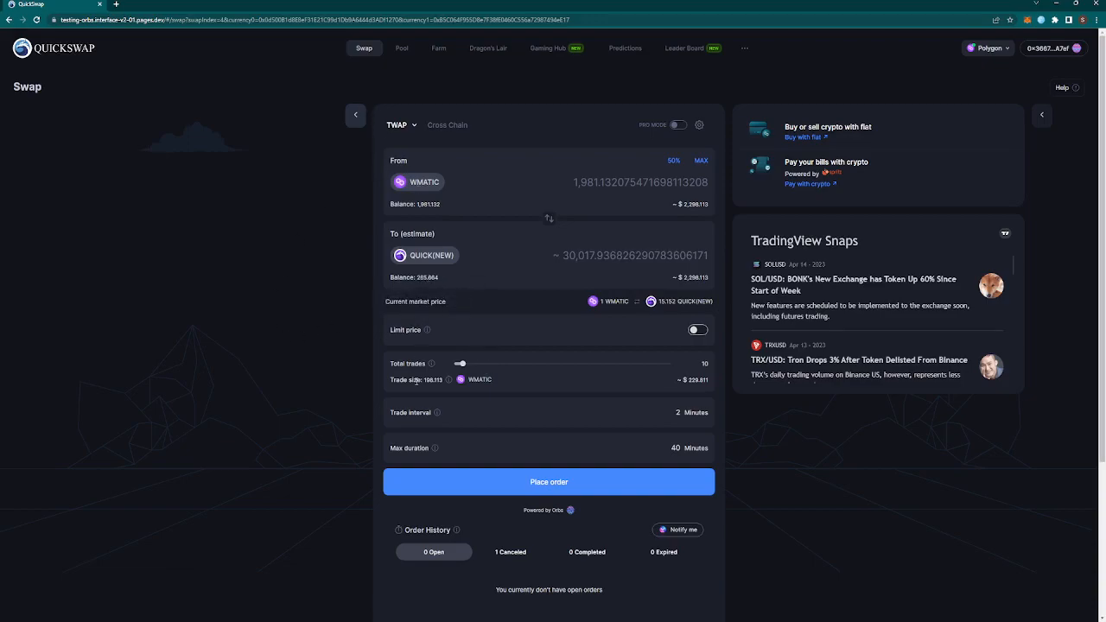
Try the trade interval unit choices, briefly switching from minutes to hours
click(696, 415)
click(695, 417)
click(696, 415)
click(634, 416)
click(694, 418)
click(640, 420)
click(696, 420)
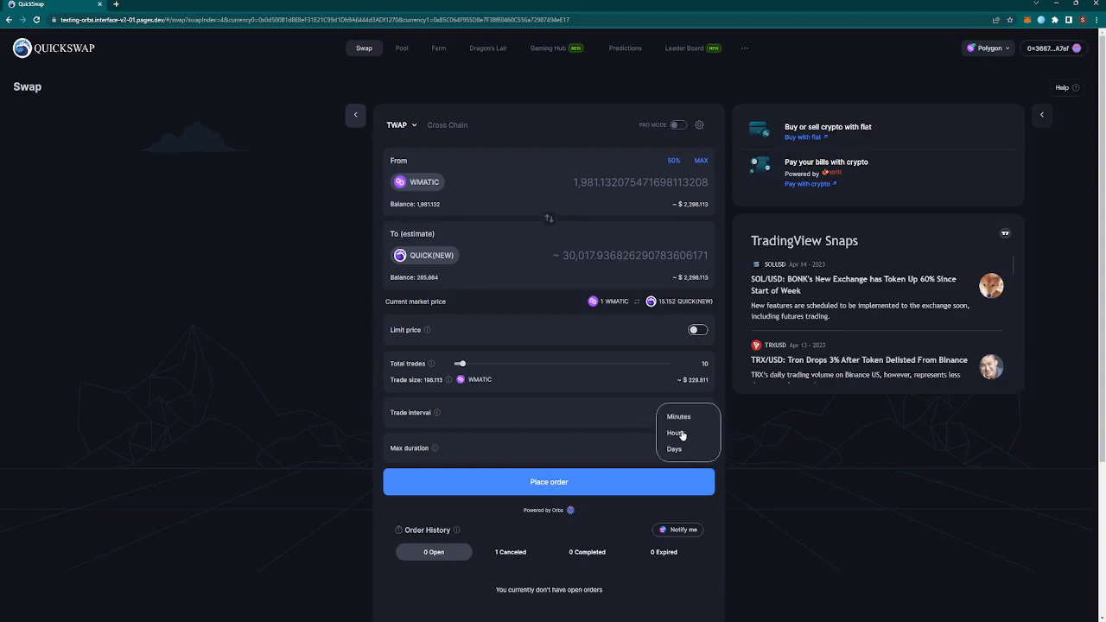
click(683, 433)
Switch the interval unit to days, then back to minutes for a 2-minute interval over 40 minutes
click(692, 413)
click(625, 405)
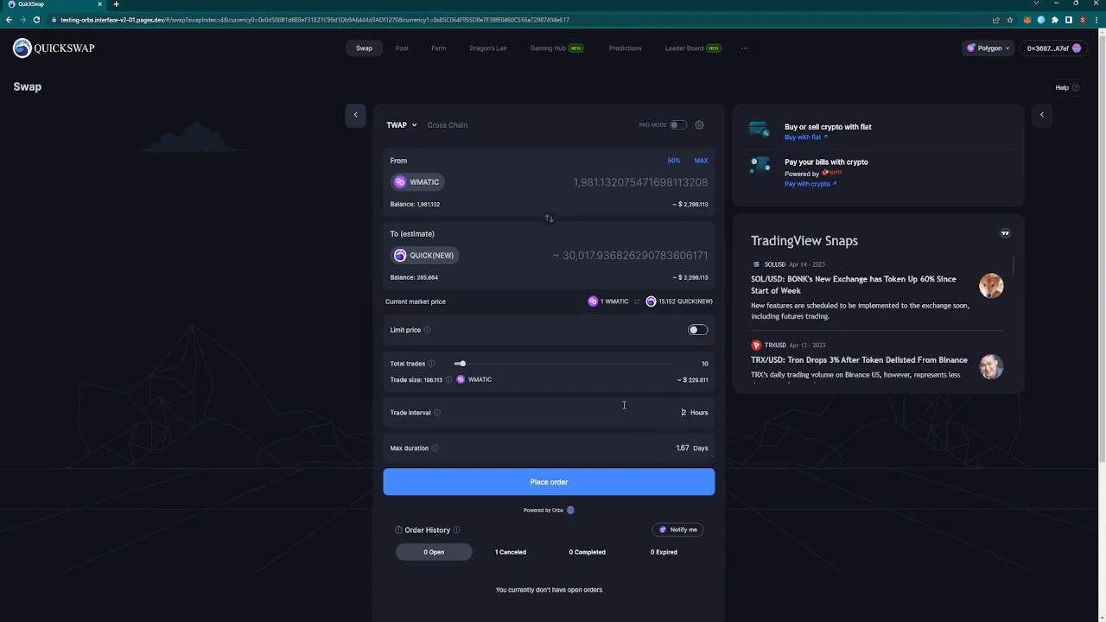
click(693, 418)
click(688, 448)
click(699, 415)
click(696, 418)
click(693, 449)
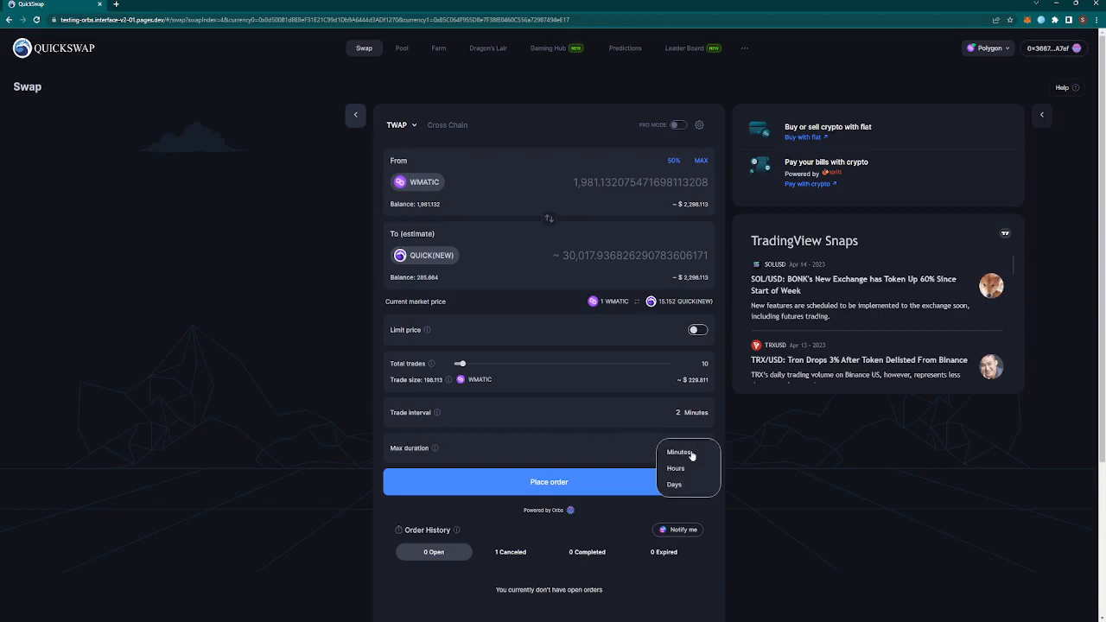
click(678, 451)
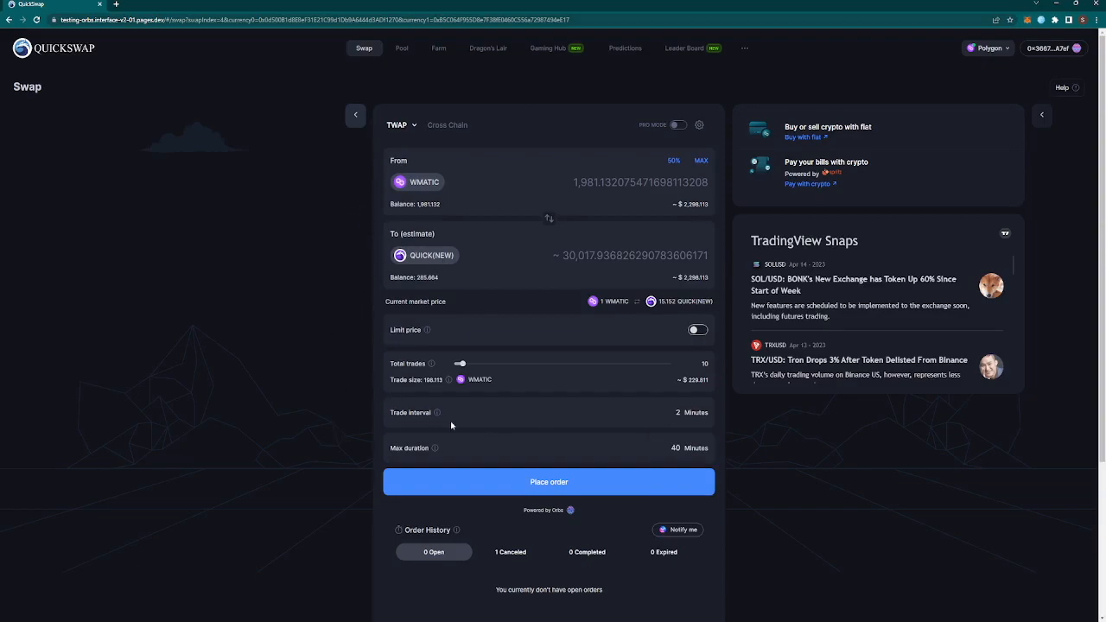
click(696, 448)
click(617, 443)
click(689, 448)
click(648, 450)
click(691, 450)
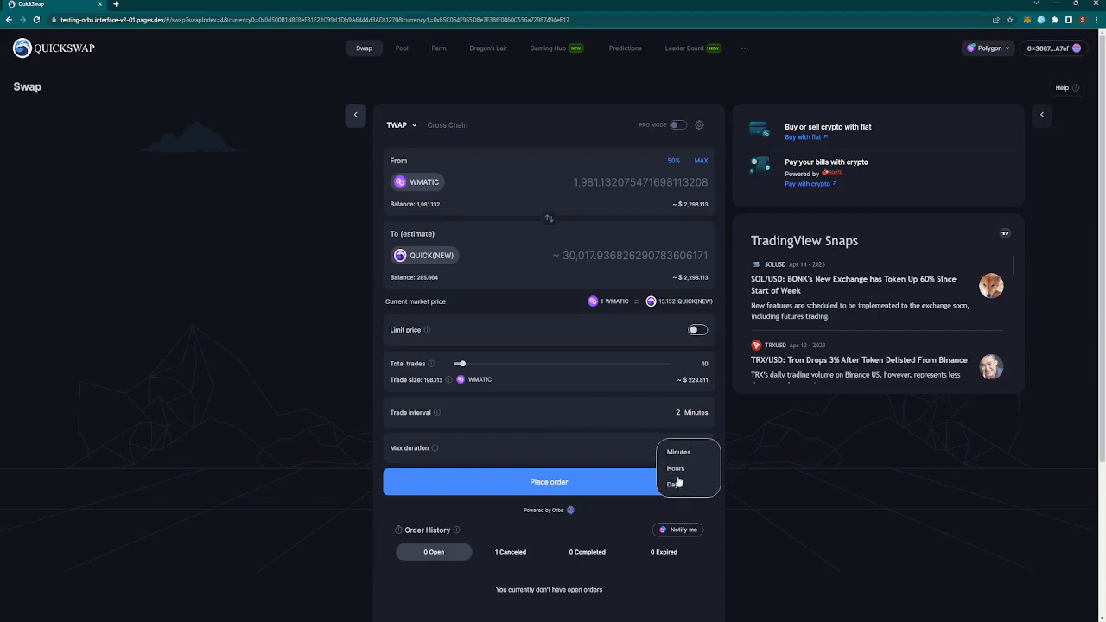
click(627, 443)
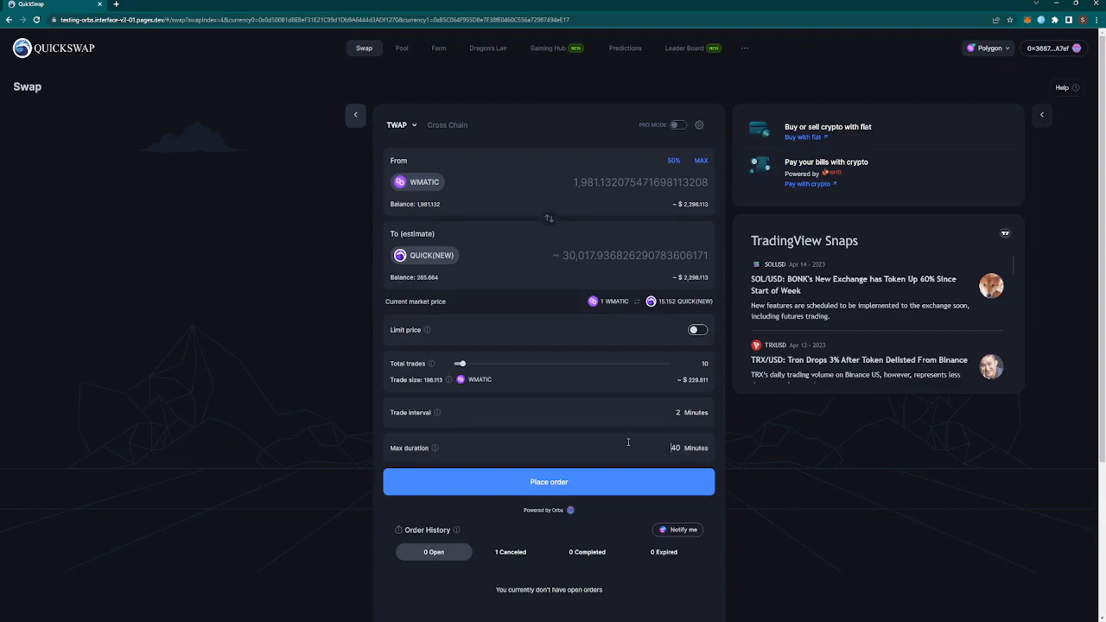
Submit the order for review and check the modal: Market Order, 10 trades of 198.113 every 2 minutes
click(583, 490)
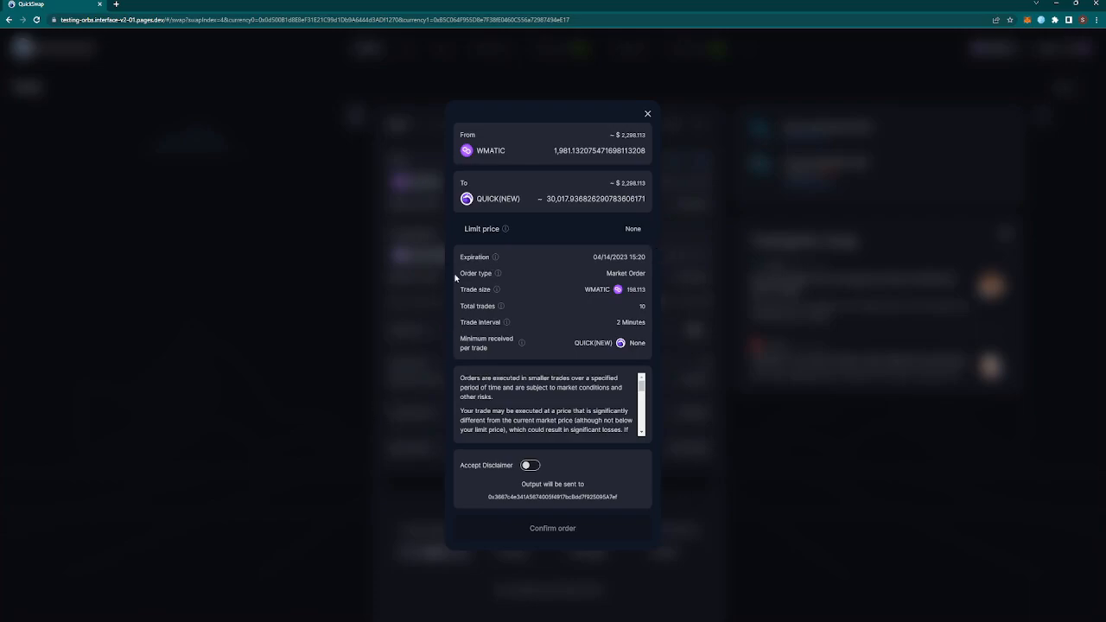
mouse_move(461, 289)
mouse_down()
mouse_move(514, 289)
mouse_move(514, 309)
mouse_move(534, 322)
mouse_up()
drag(462, 347, 491, 356)
click(492, 356)
double_click(643, 306)
drag(647, 322, 616, 323)
click(637, 309)
double_click(640, 289)
click(646, 294)
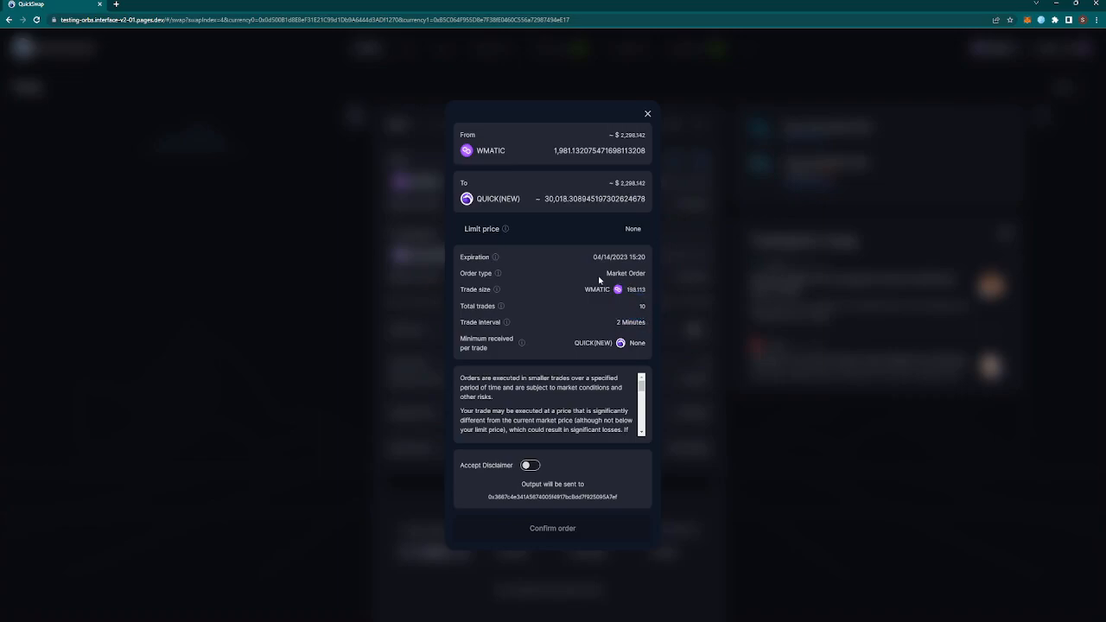
drag(605, 274, 647, 276)
drag(642, 387, 643, 433)
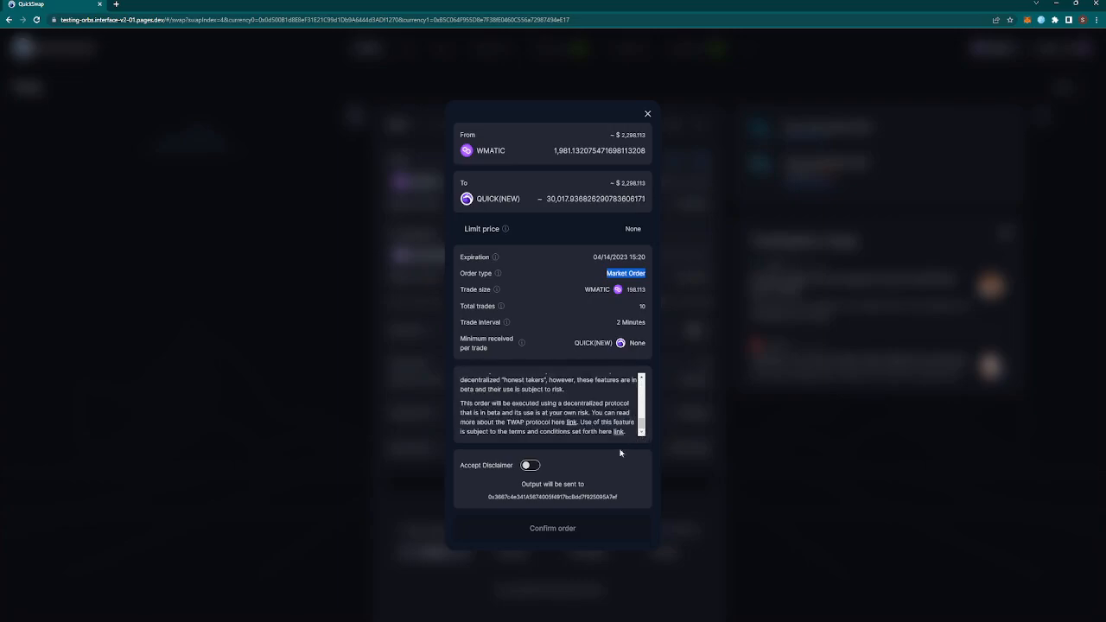
Accept the disclaimer and confirm the TWAP order so it appears as one open order
click(529, 473)
click(528, 469)
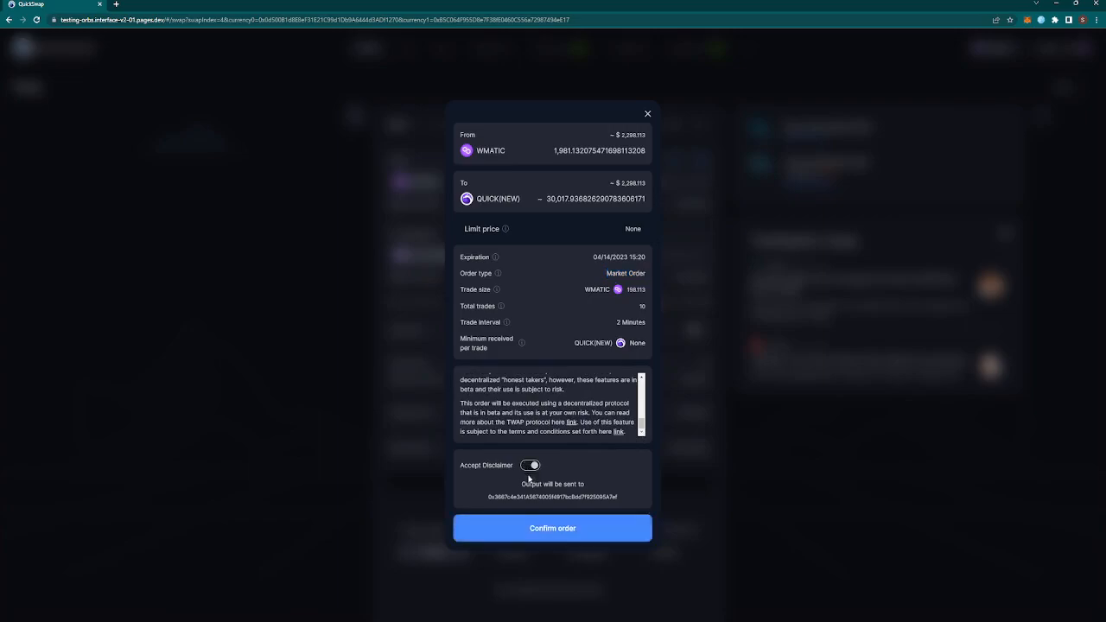
click(545, 530)
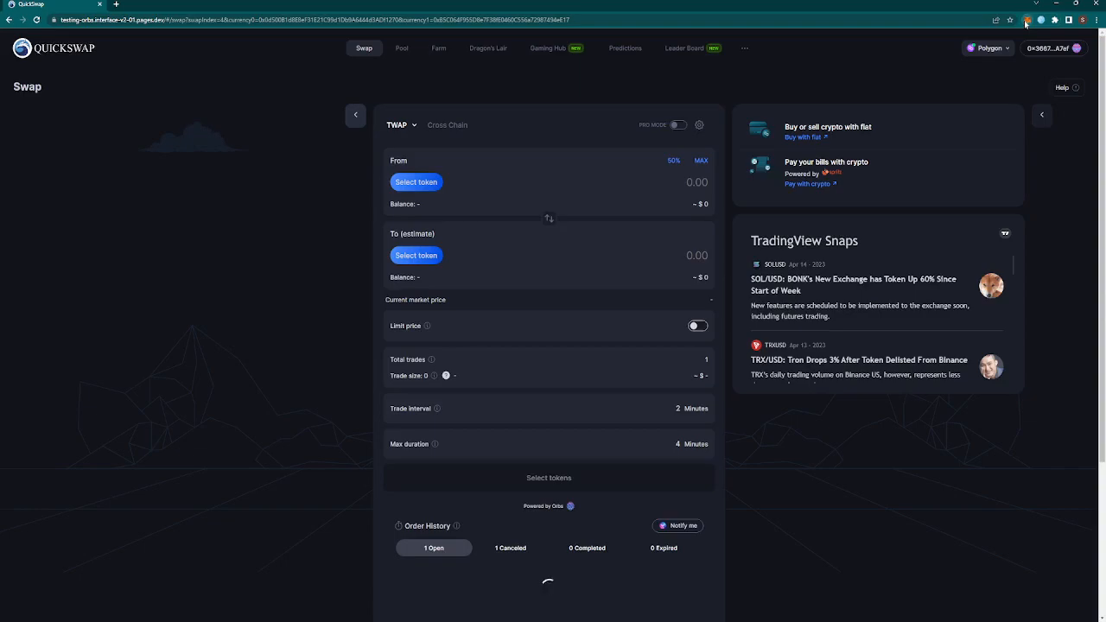
scroll(670, 330, down, 3)
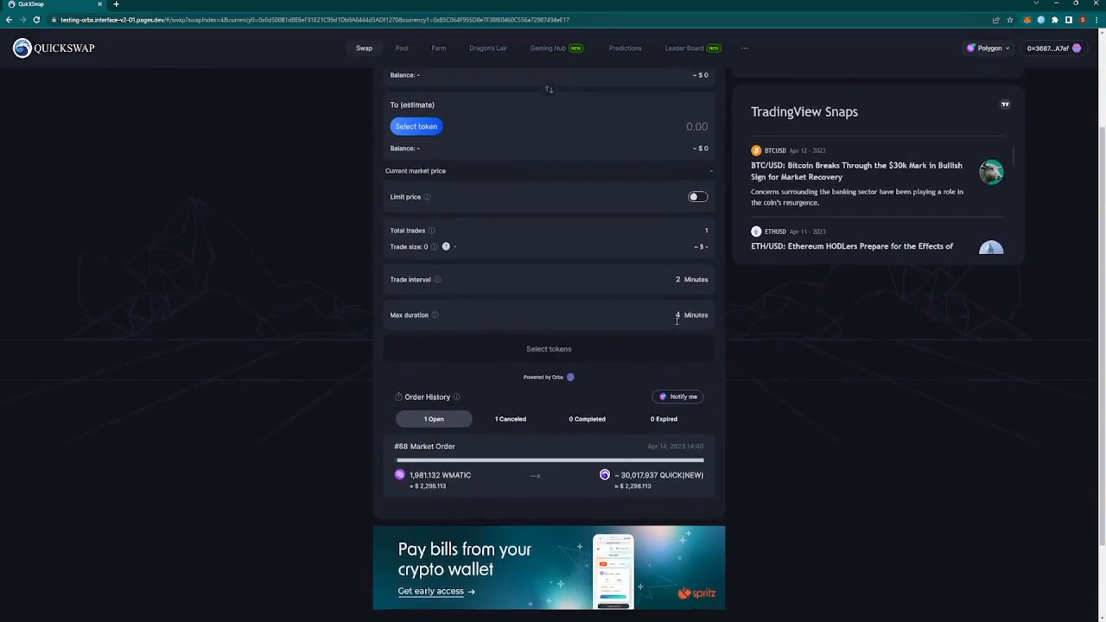
scroll(670, 330, up, 2)
scroll(670, 330, down, 1)
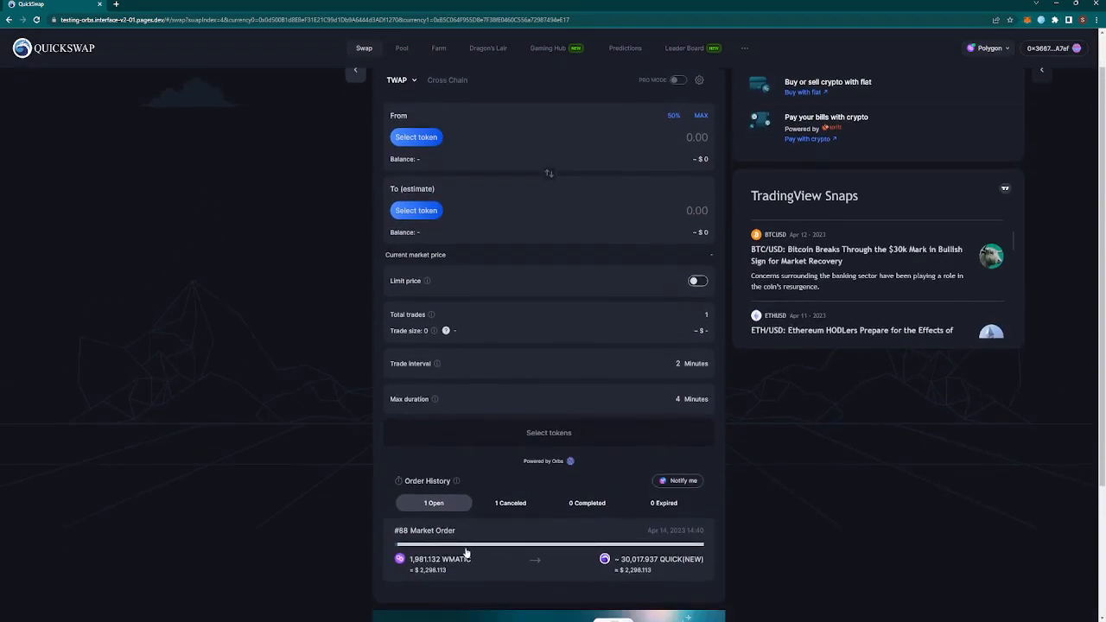
scroll(489, 560, down, 1)
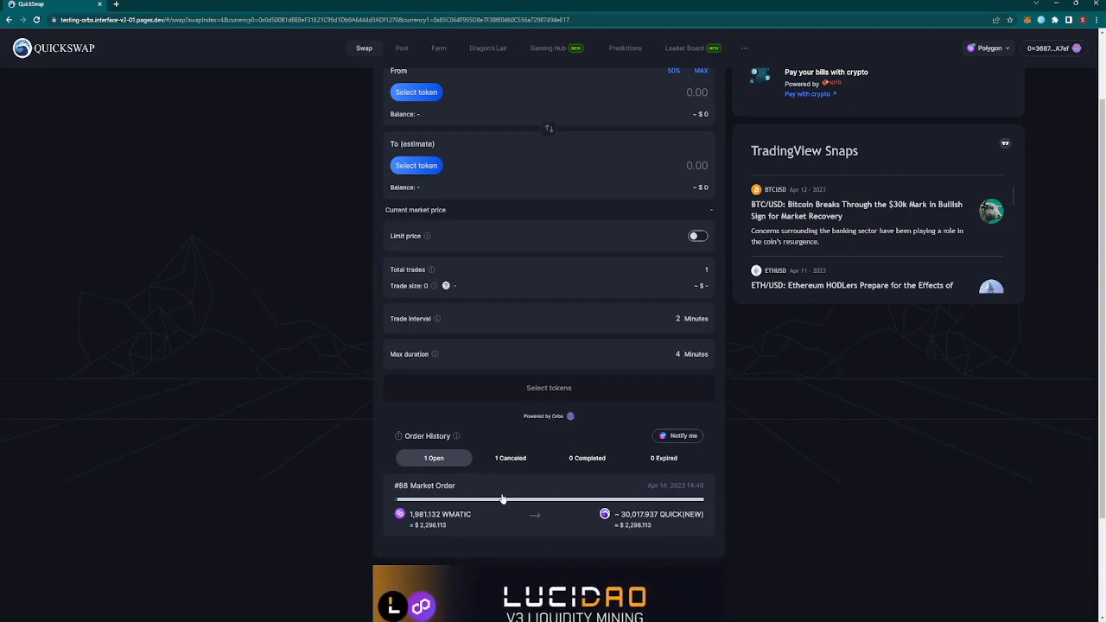
Expand open Market Order #88 to show 11 trades of 198.113 WMATIC every 2 minutes, deadline Apr 14, 15:20
click(503, 499)
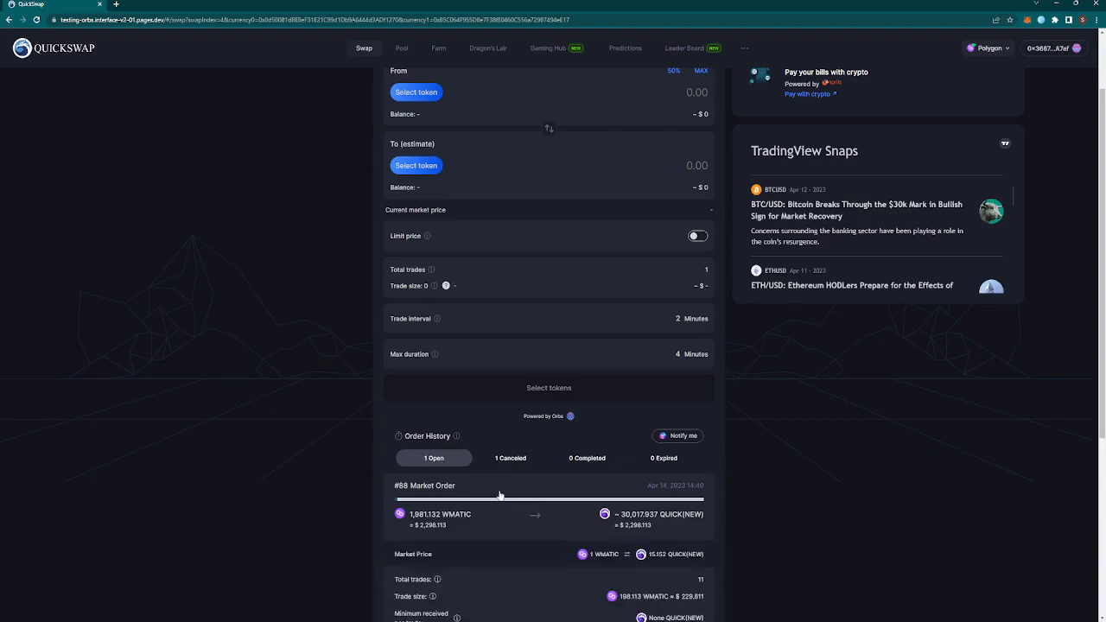
scroll(502, 424, down, 1)
mouse_move(489, 500)
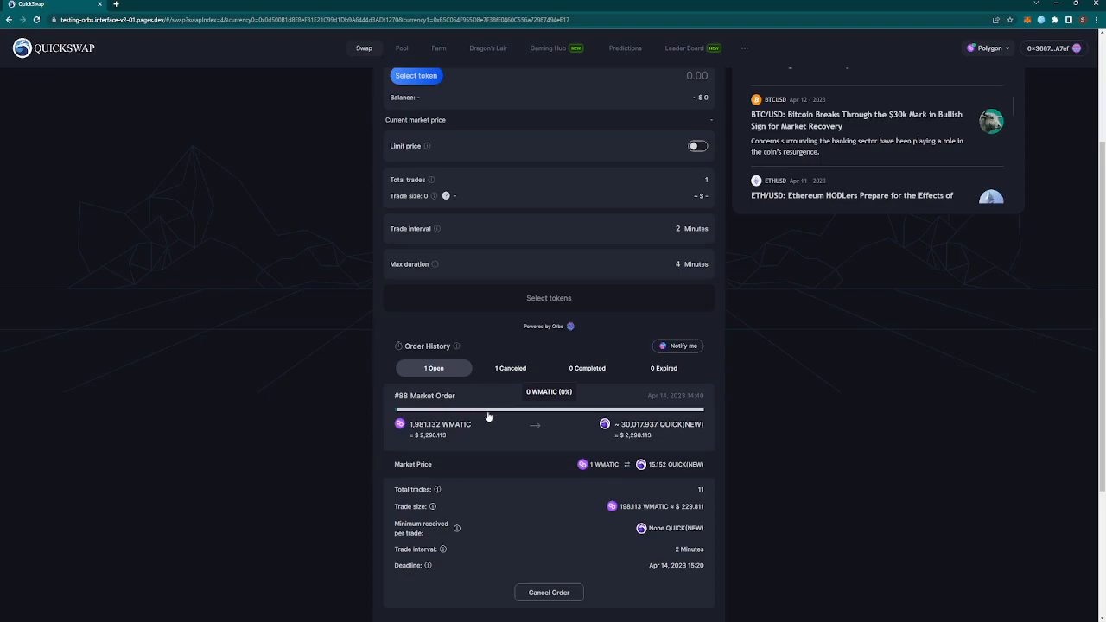
mouse_move(394, 489)
mouse_down()
mouse_move(706, 493)
mouse_move(709, 566)
mouse_up()
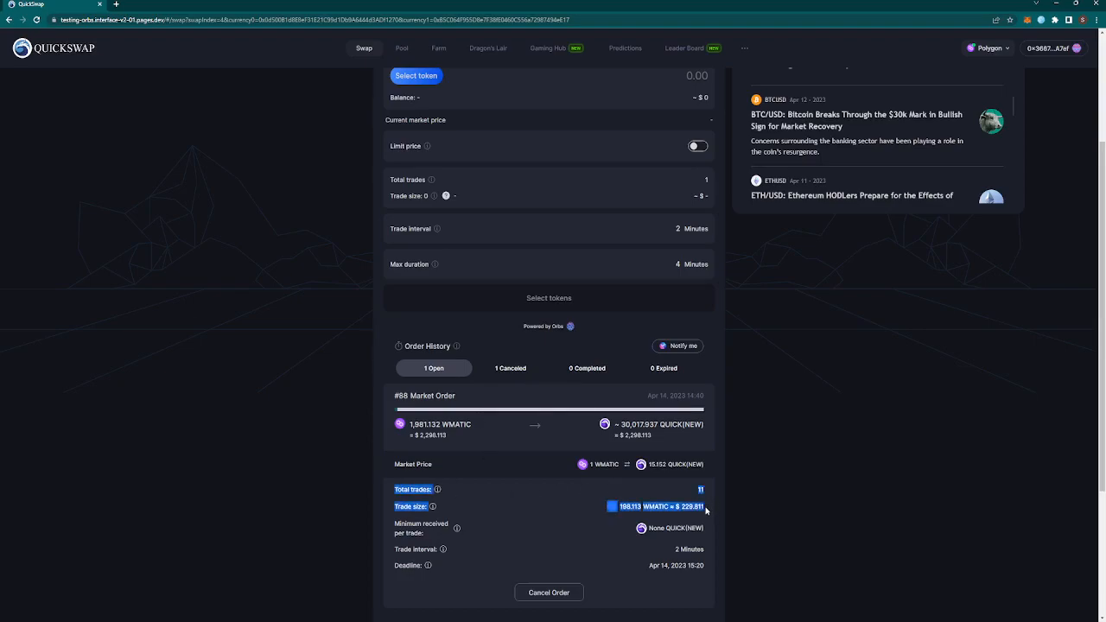
click(709, 566)
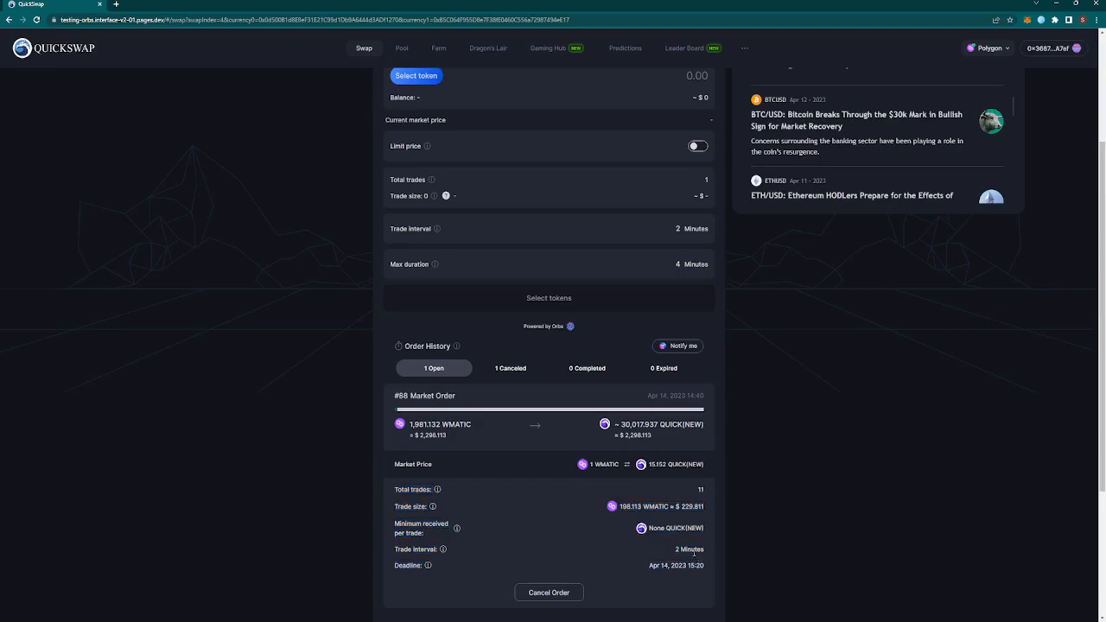